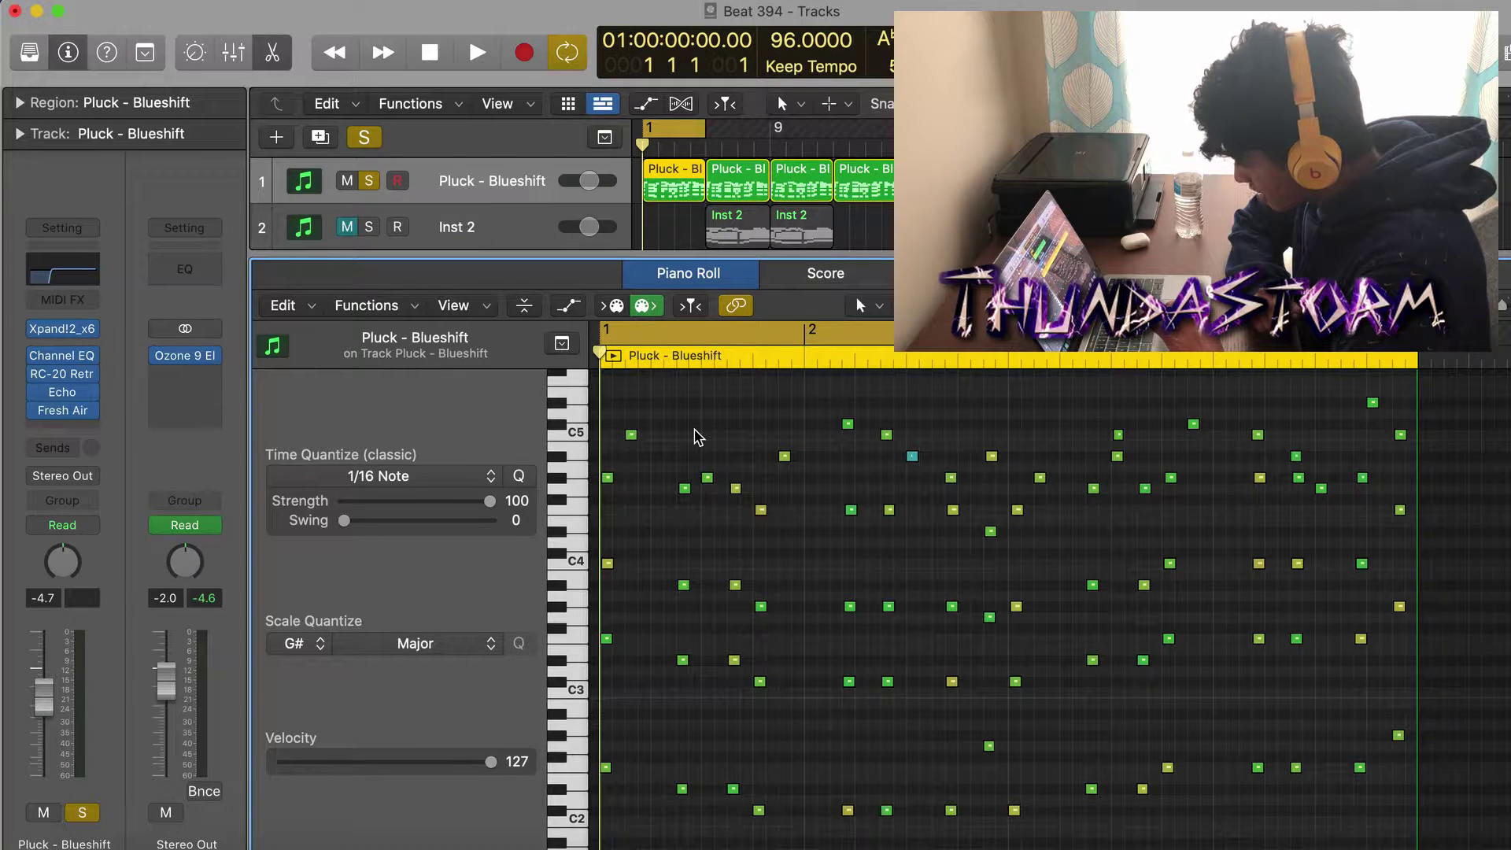
# - Play the Pluck - Blueshift melody, then replay it from the start with count-in
pyautogui.press('space')
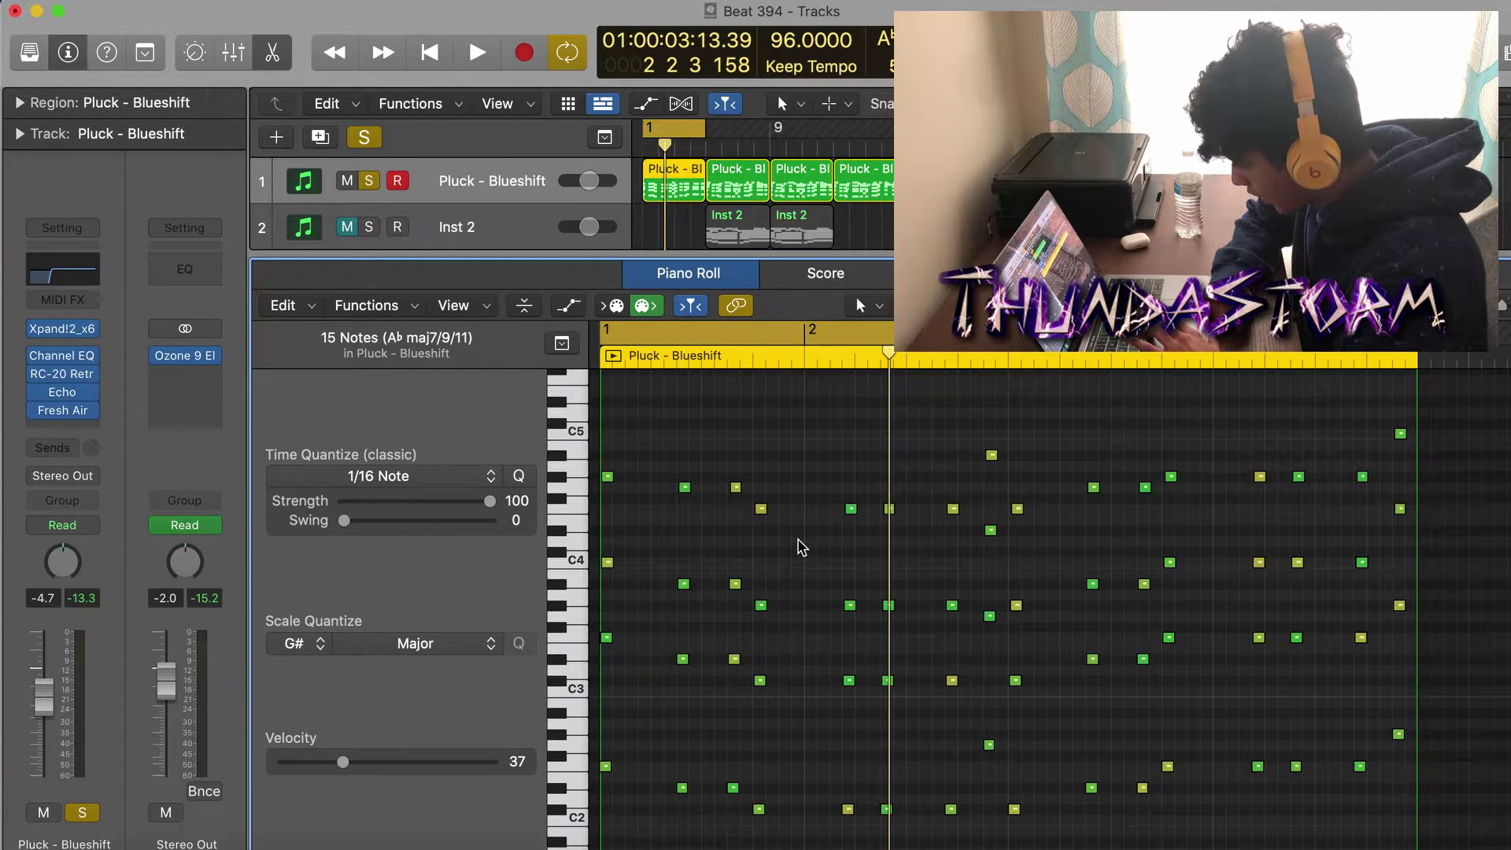
pyautogui.press('space')
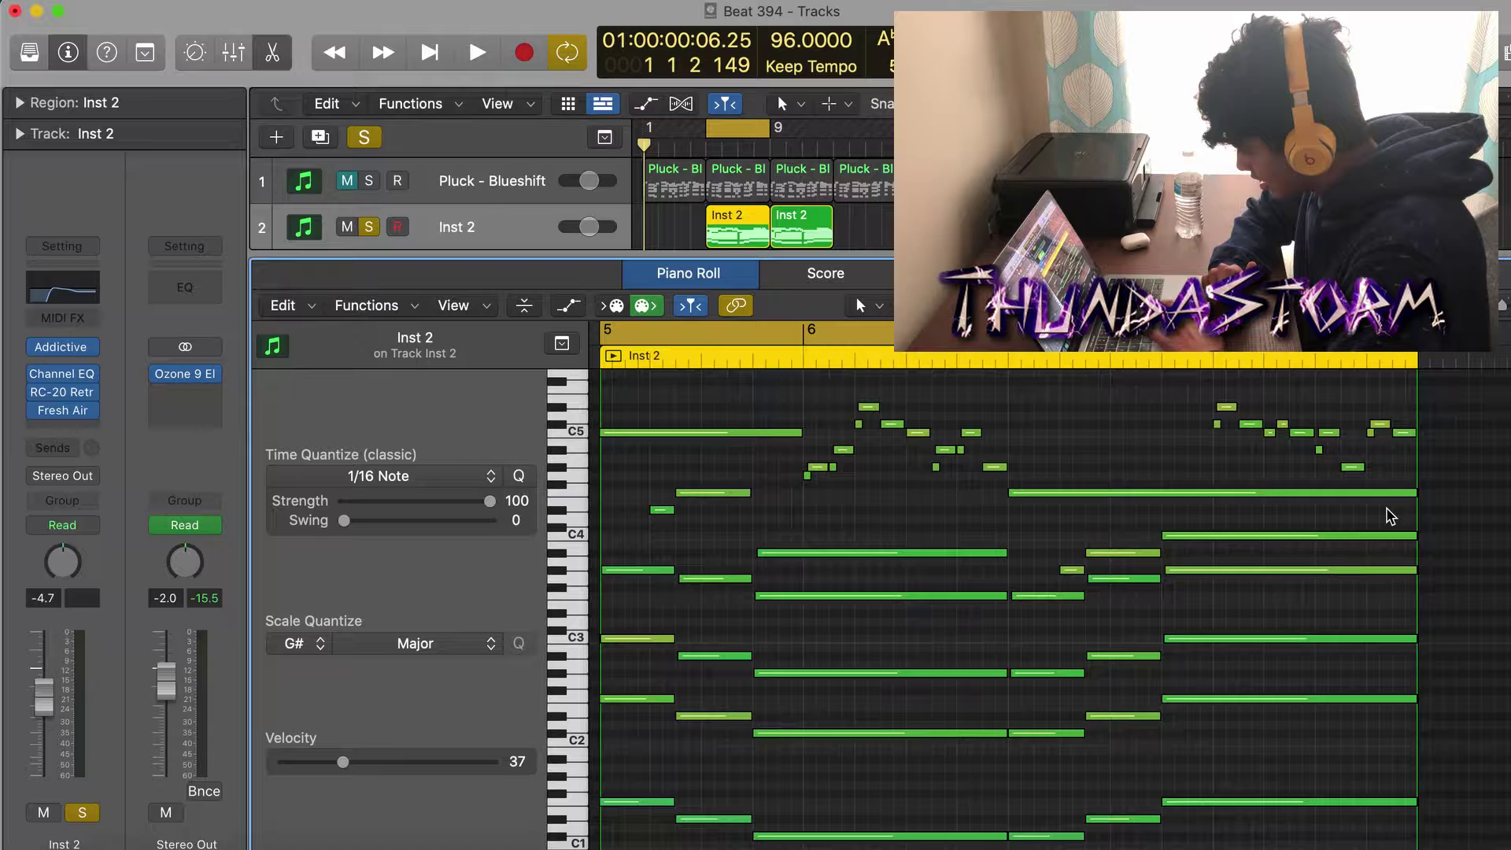
# - Select and then deselect all Inst 2 notes, and play back the Inst 2 chords
pyautogui.press('super+a')
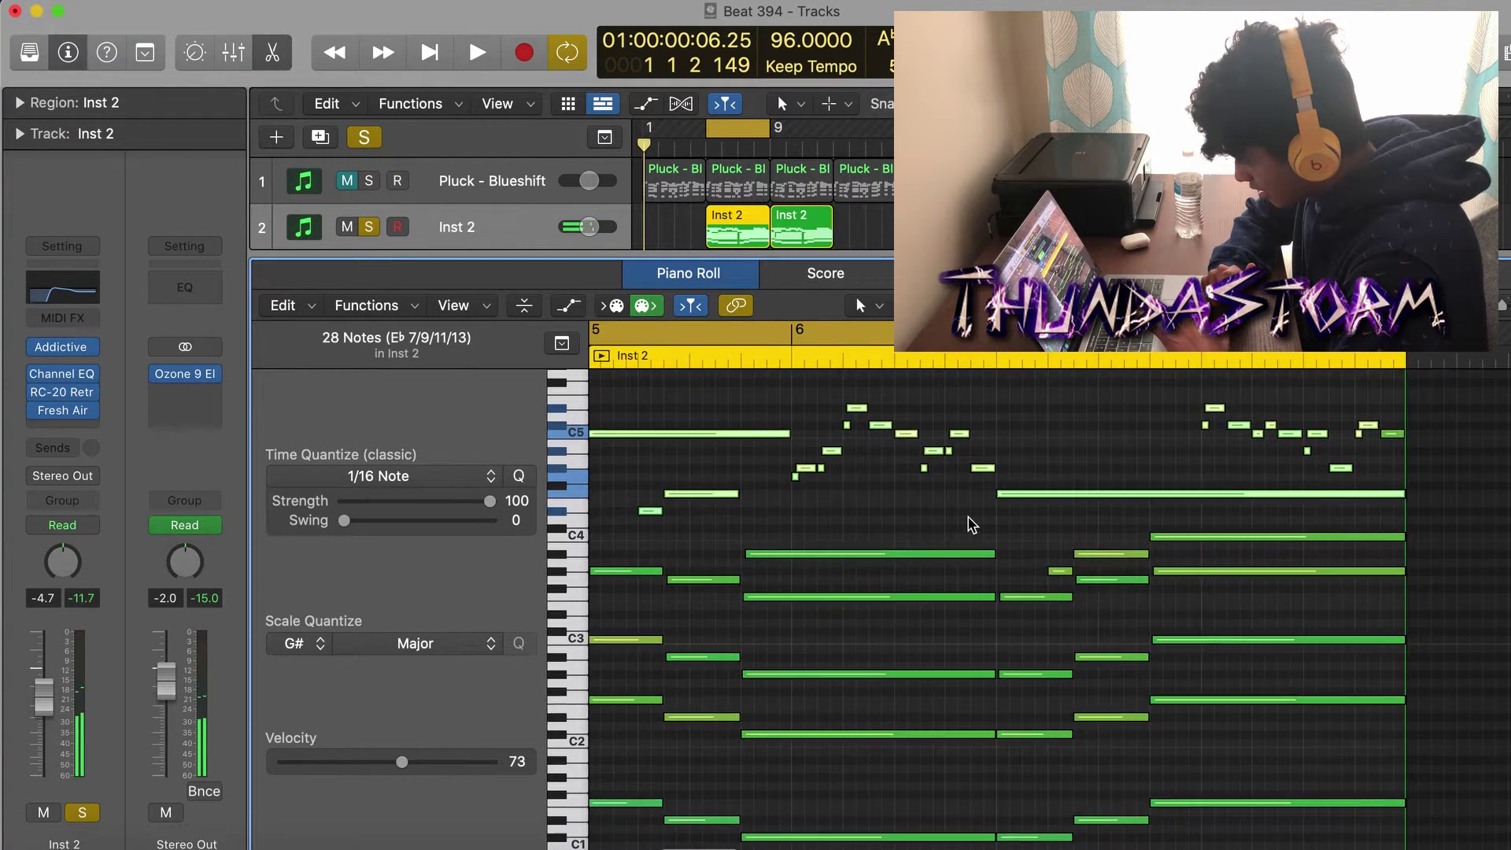
pyautogui.hscroll(-2, 973, 525)
pyautogui.click(934, 528)
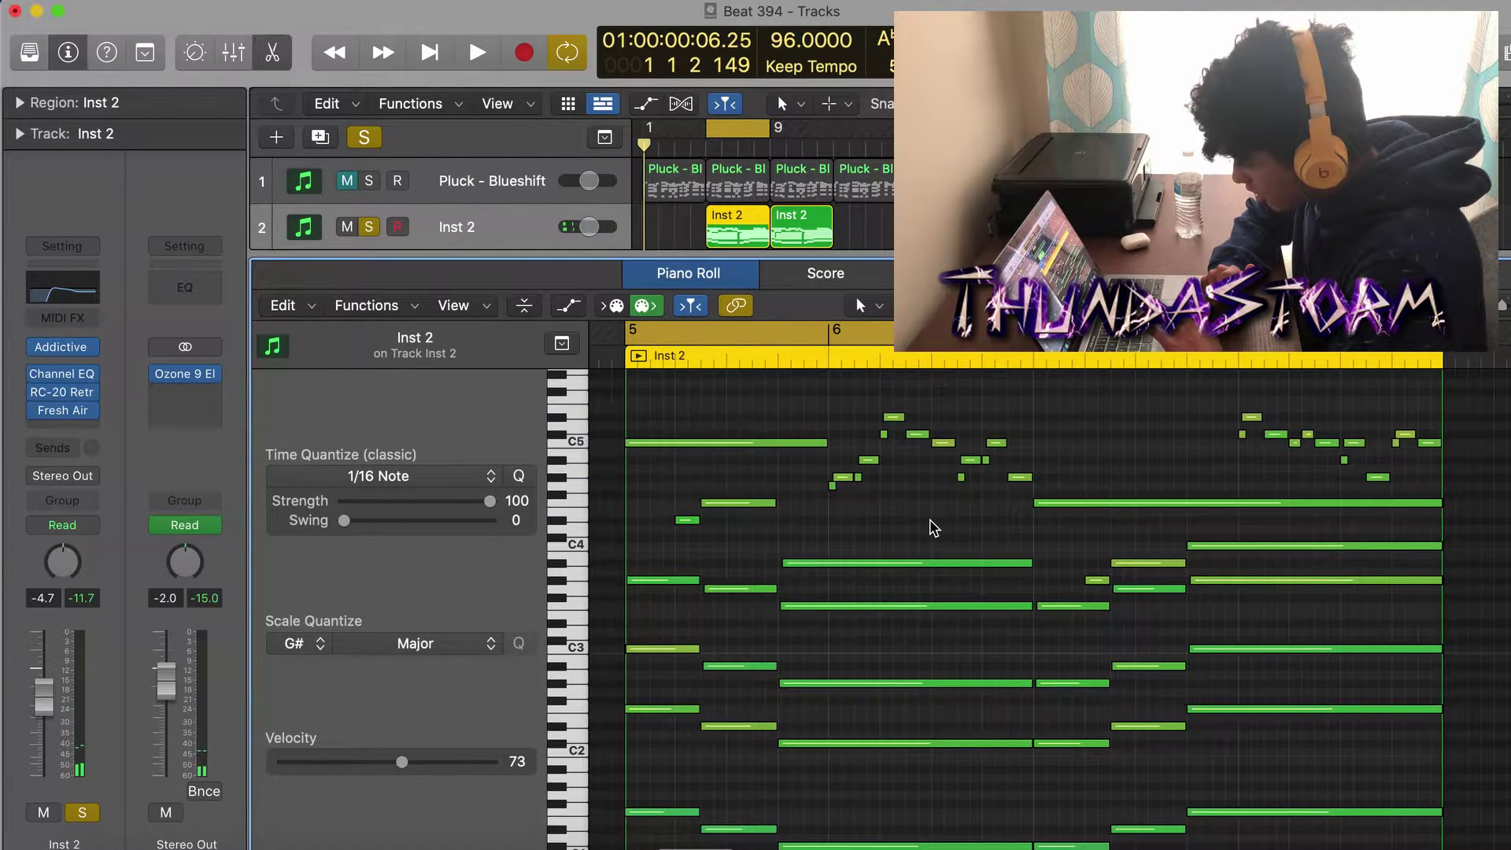
pyautogui.hscroll(1, 935, 528)
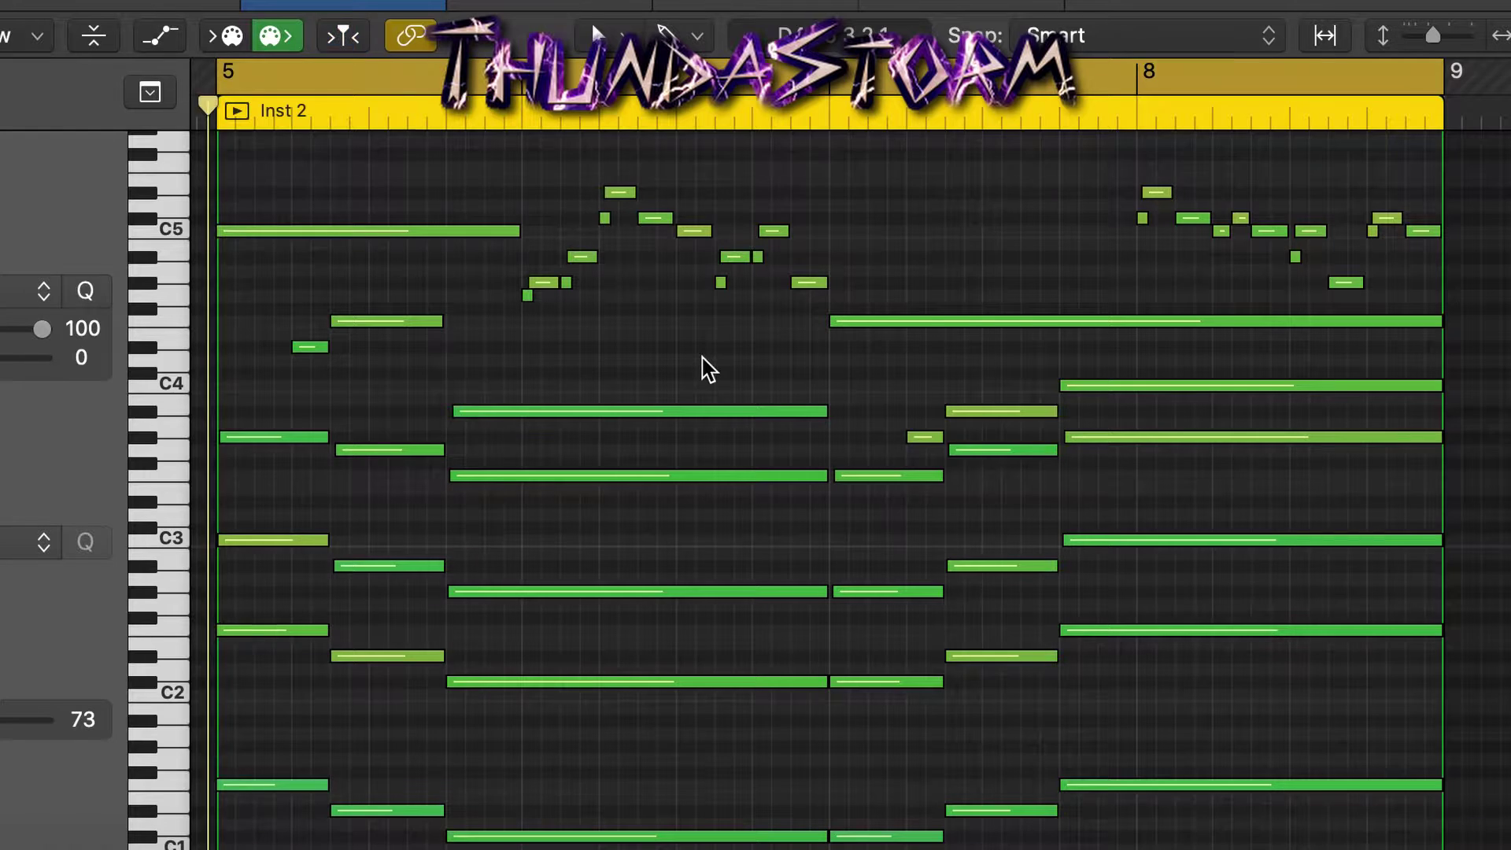
pyautogui.press('space')
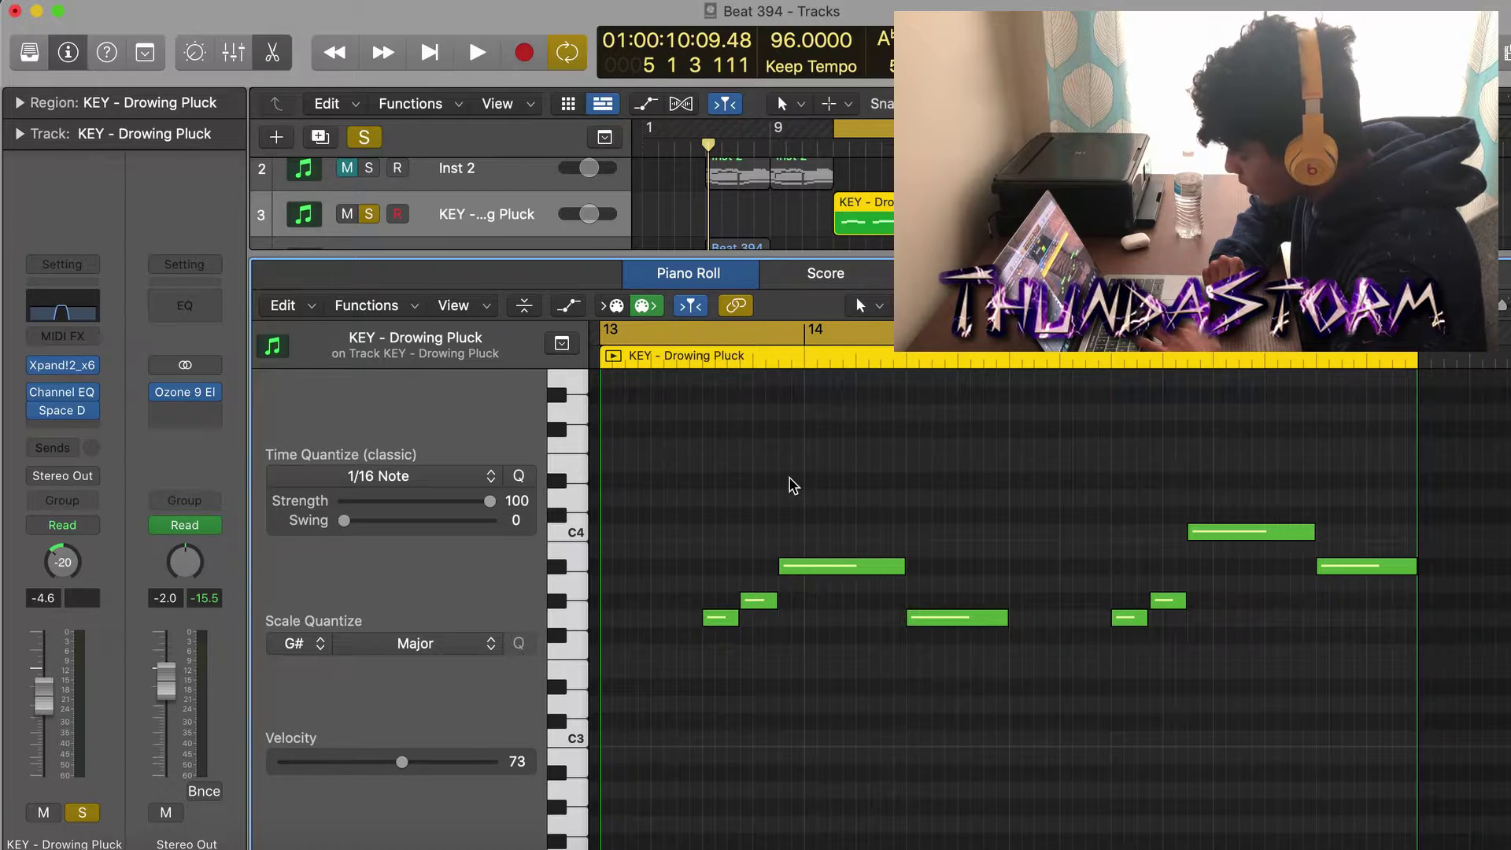
# - Play the KEY - Drowing Pluck melody
pyautogui.press('space')
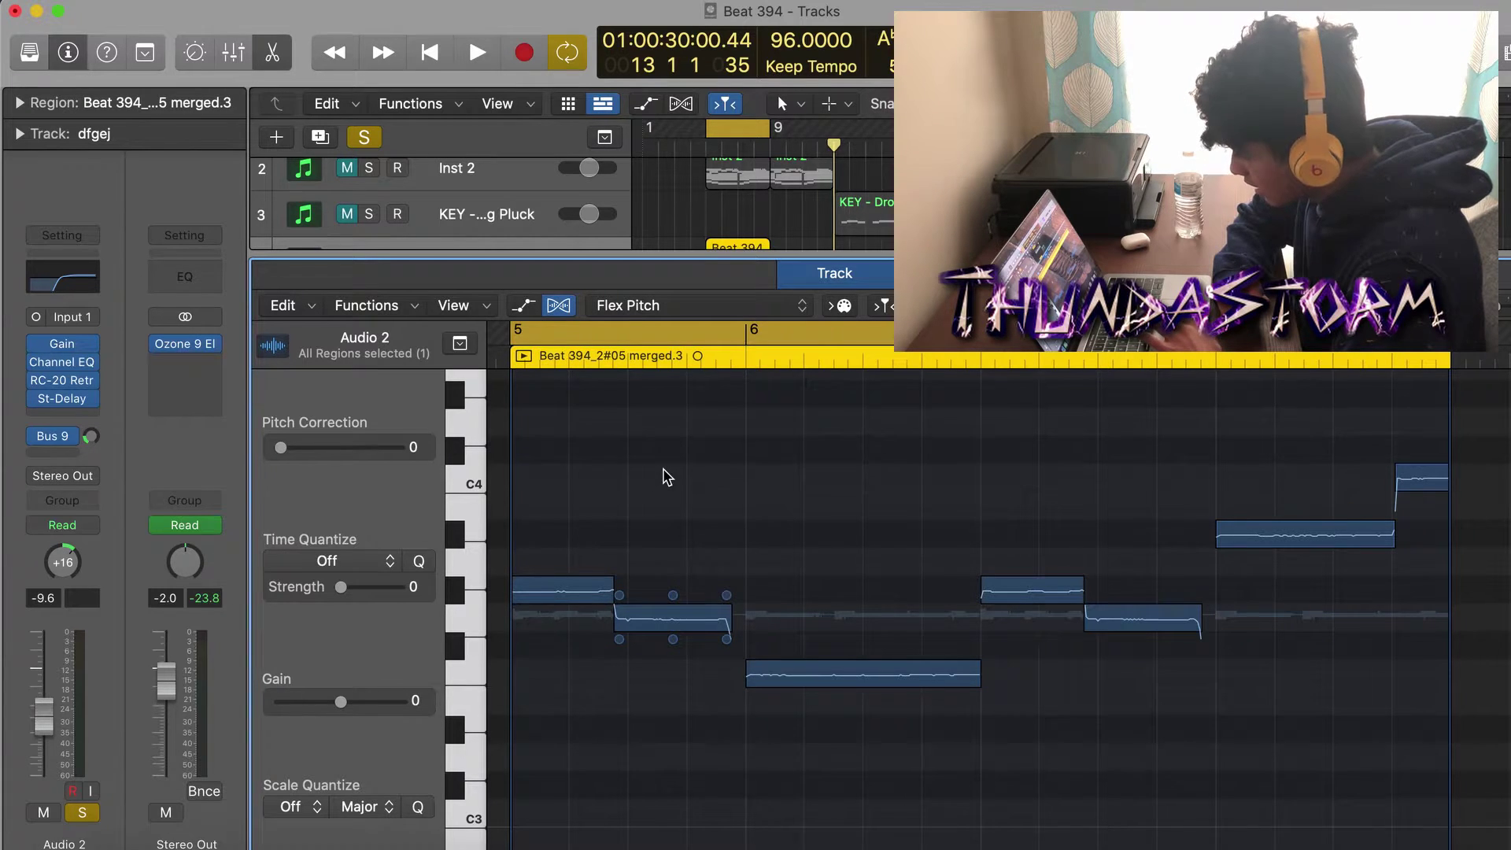
# - Play and stop the Audio 2 vocal chop, then close the Flex Pitch editor
pyautogui.press('space')
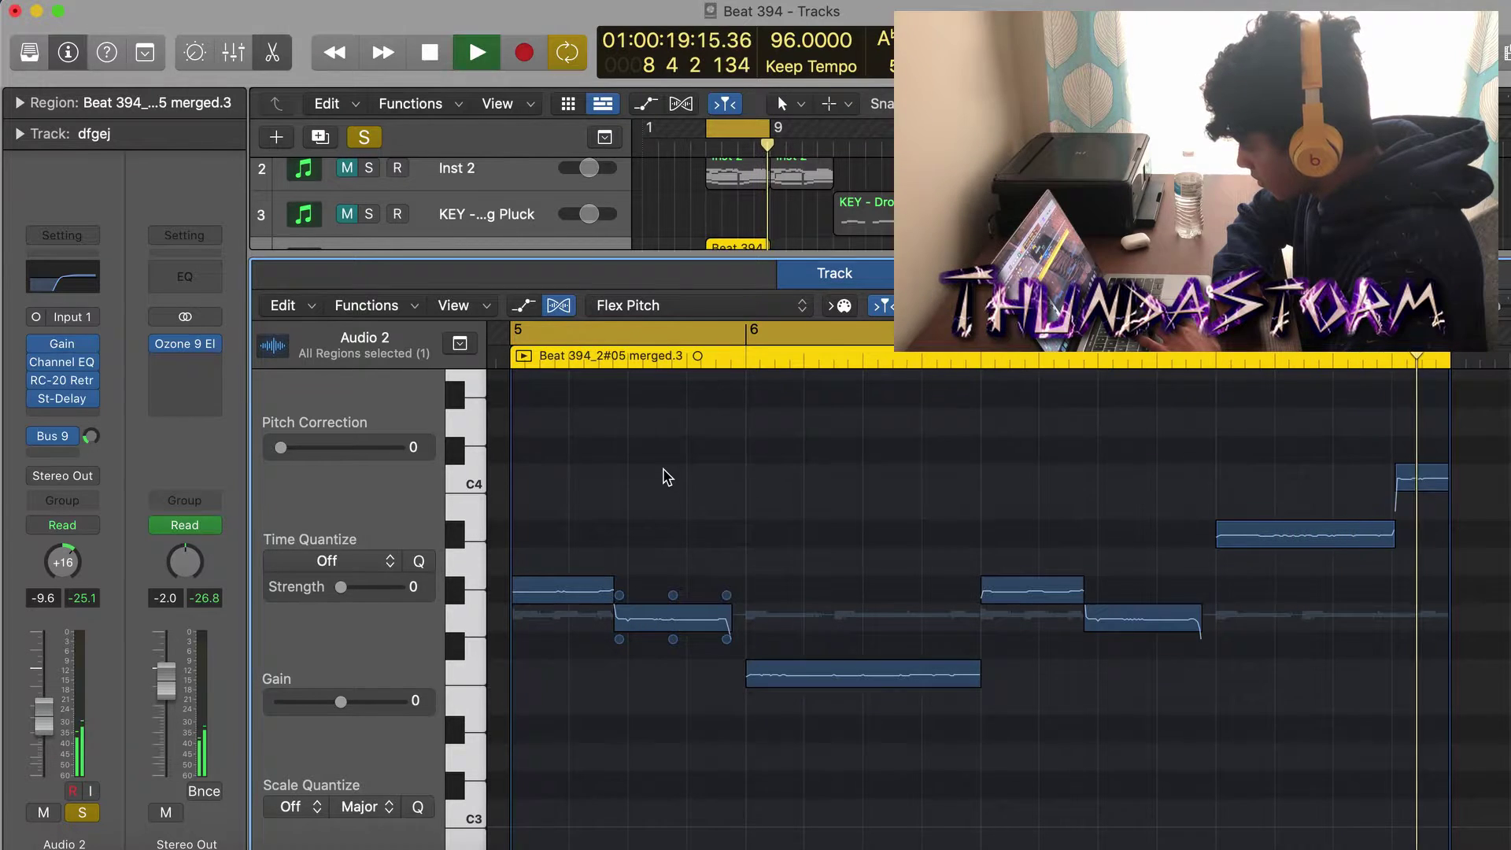
pyautogui.press('space')
pyautogui.press('e')
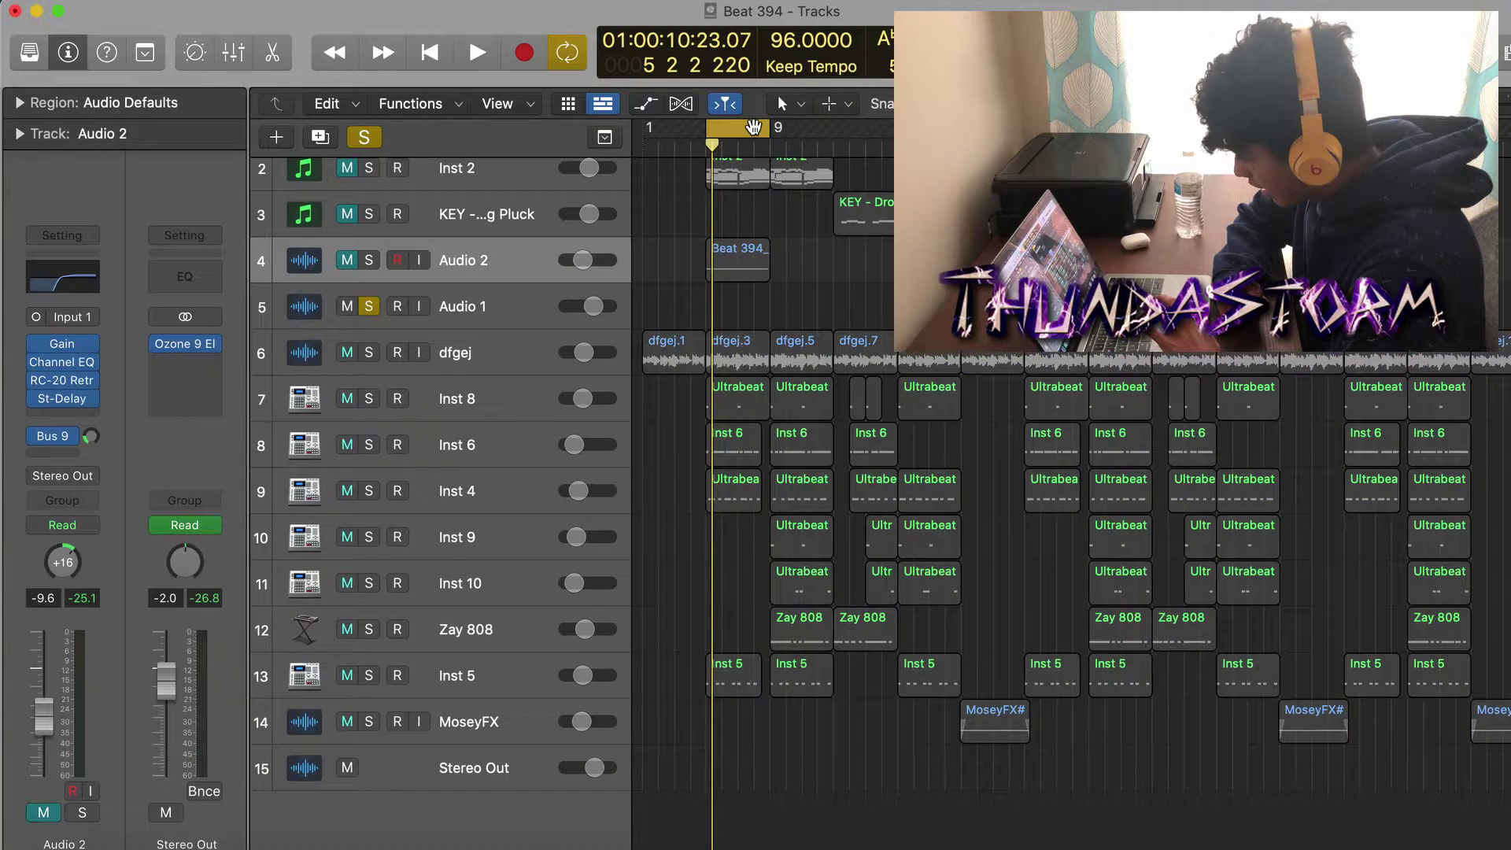
pyautogui.click(683, 321)
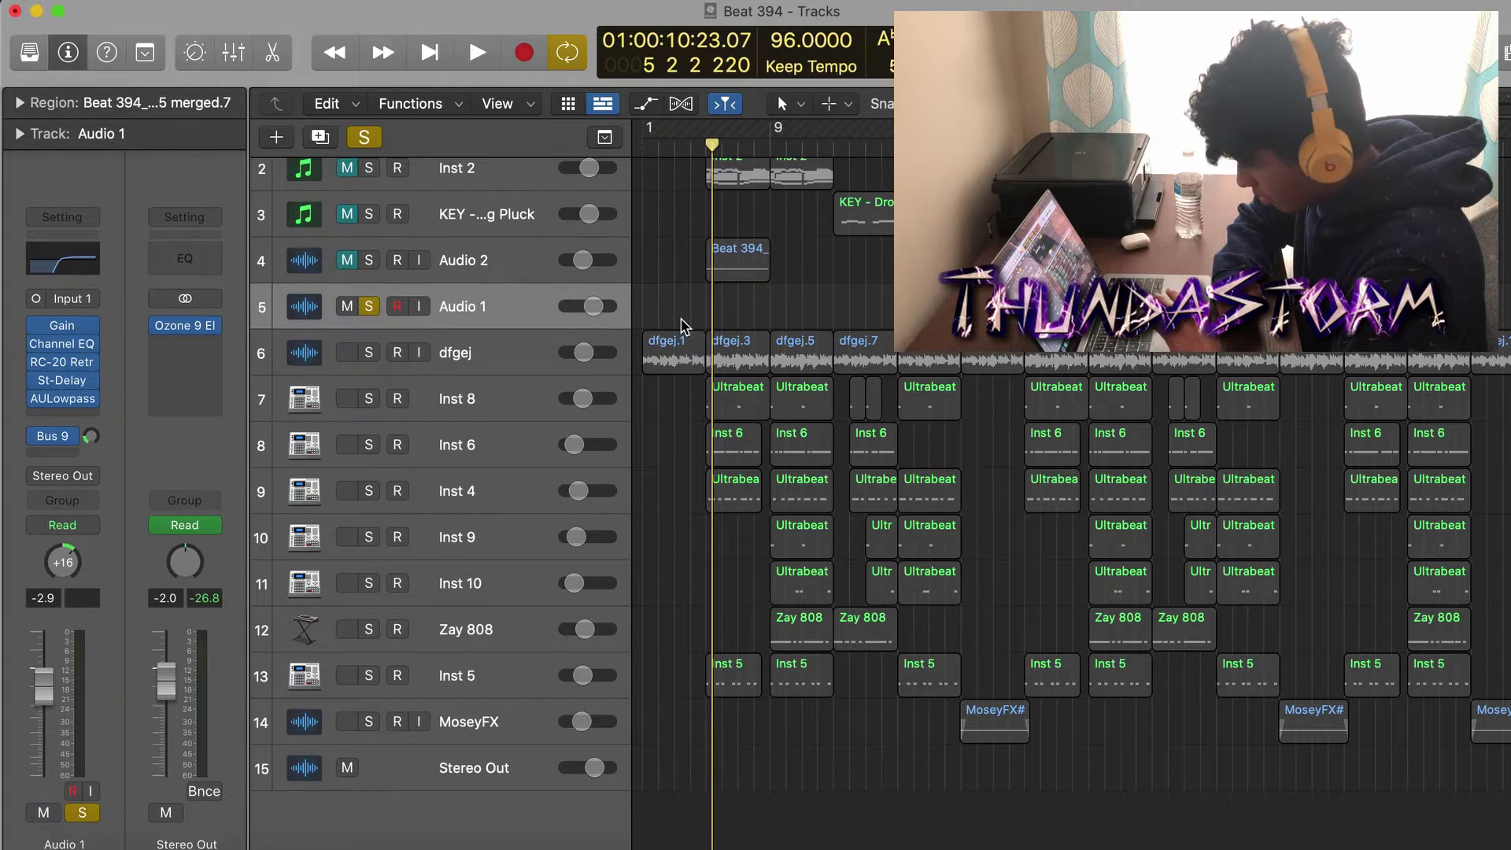
pyautogui.press('e')
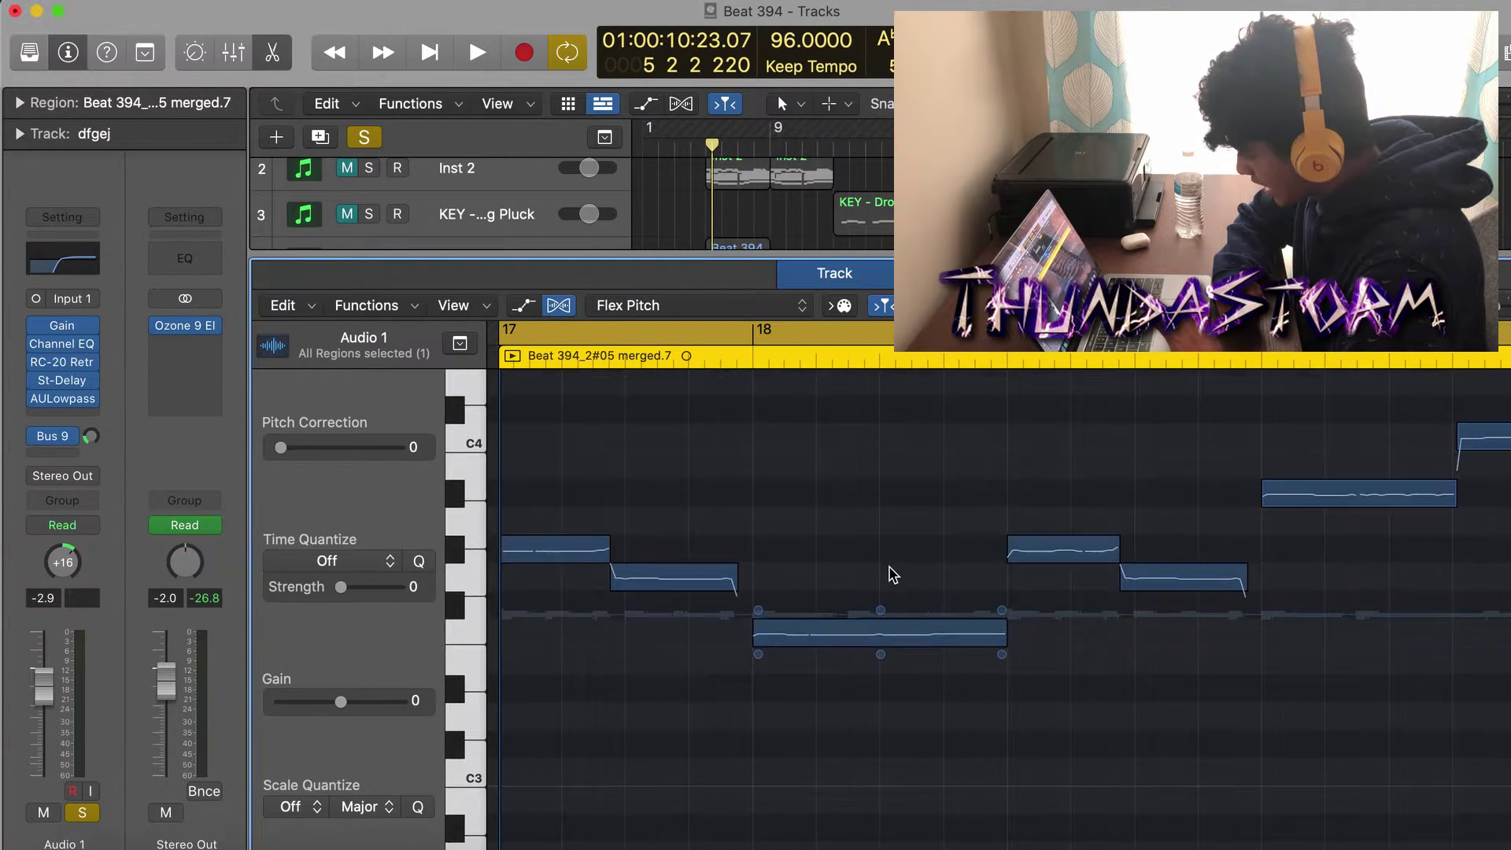
pyautogui.press('space')
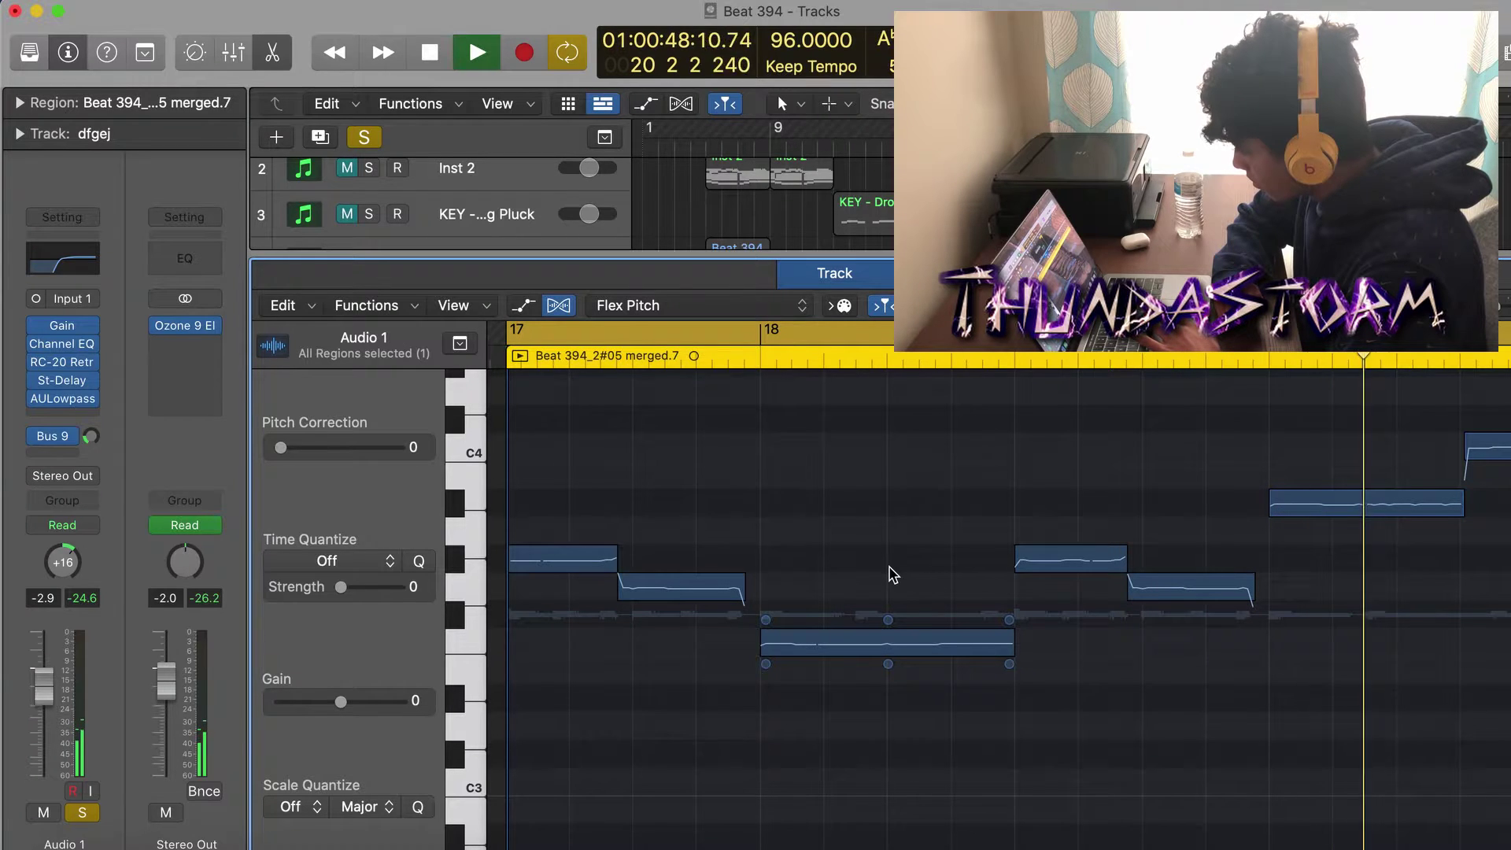
pyautogui.press('space')
pyautogui.press('e')
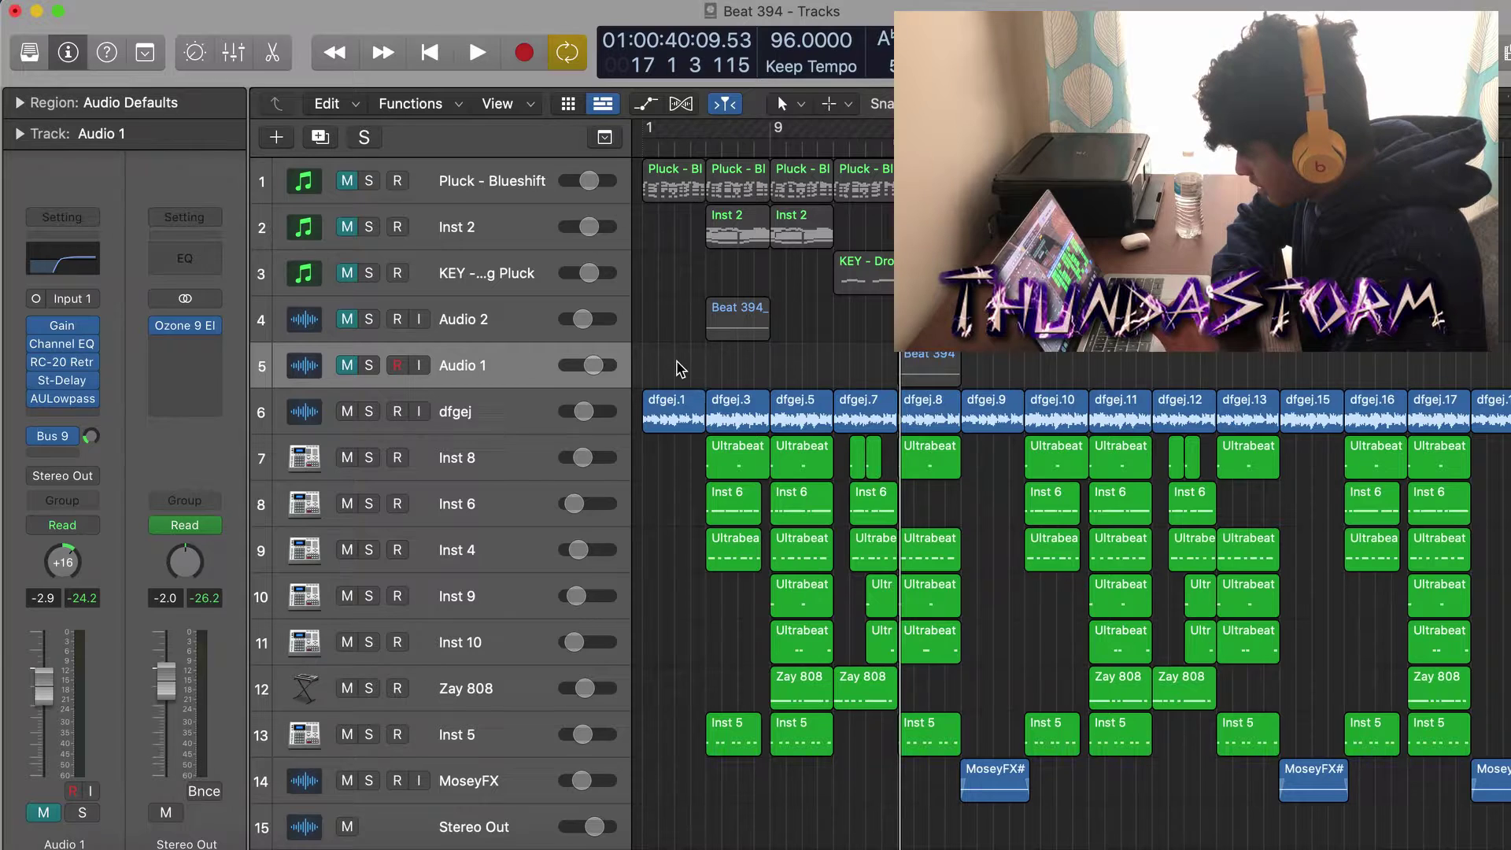
# - Select the dfgej.8 region on the dfgej track
pyautogui.click(496, 431)
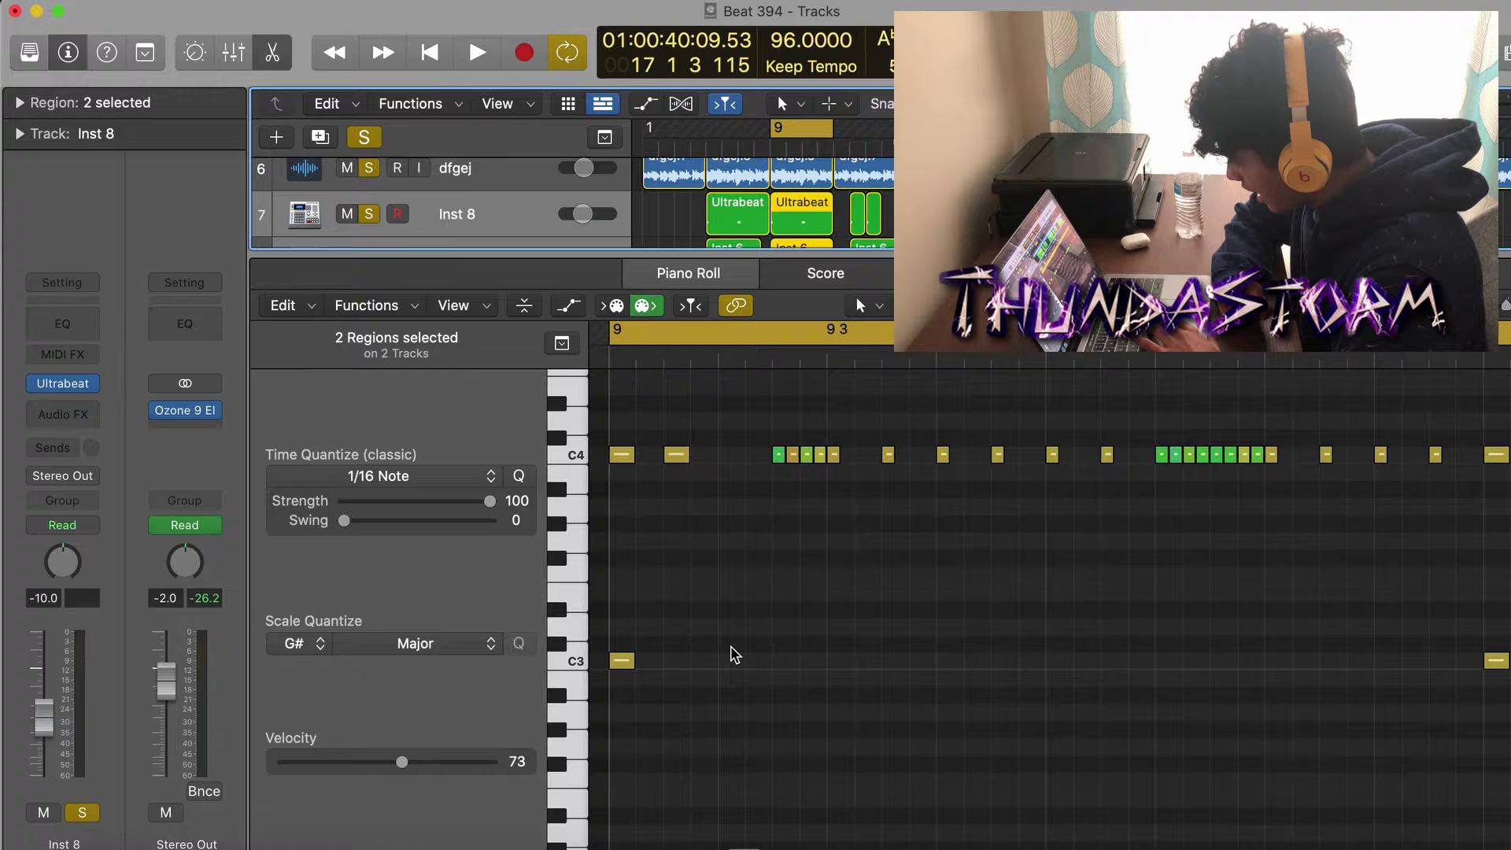
# - Preview the selected Inst 8 drum regions, then move down to the Inst 4 track
pyautogui.press('space')
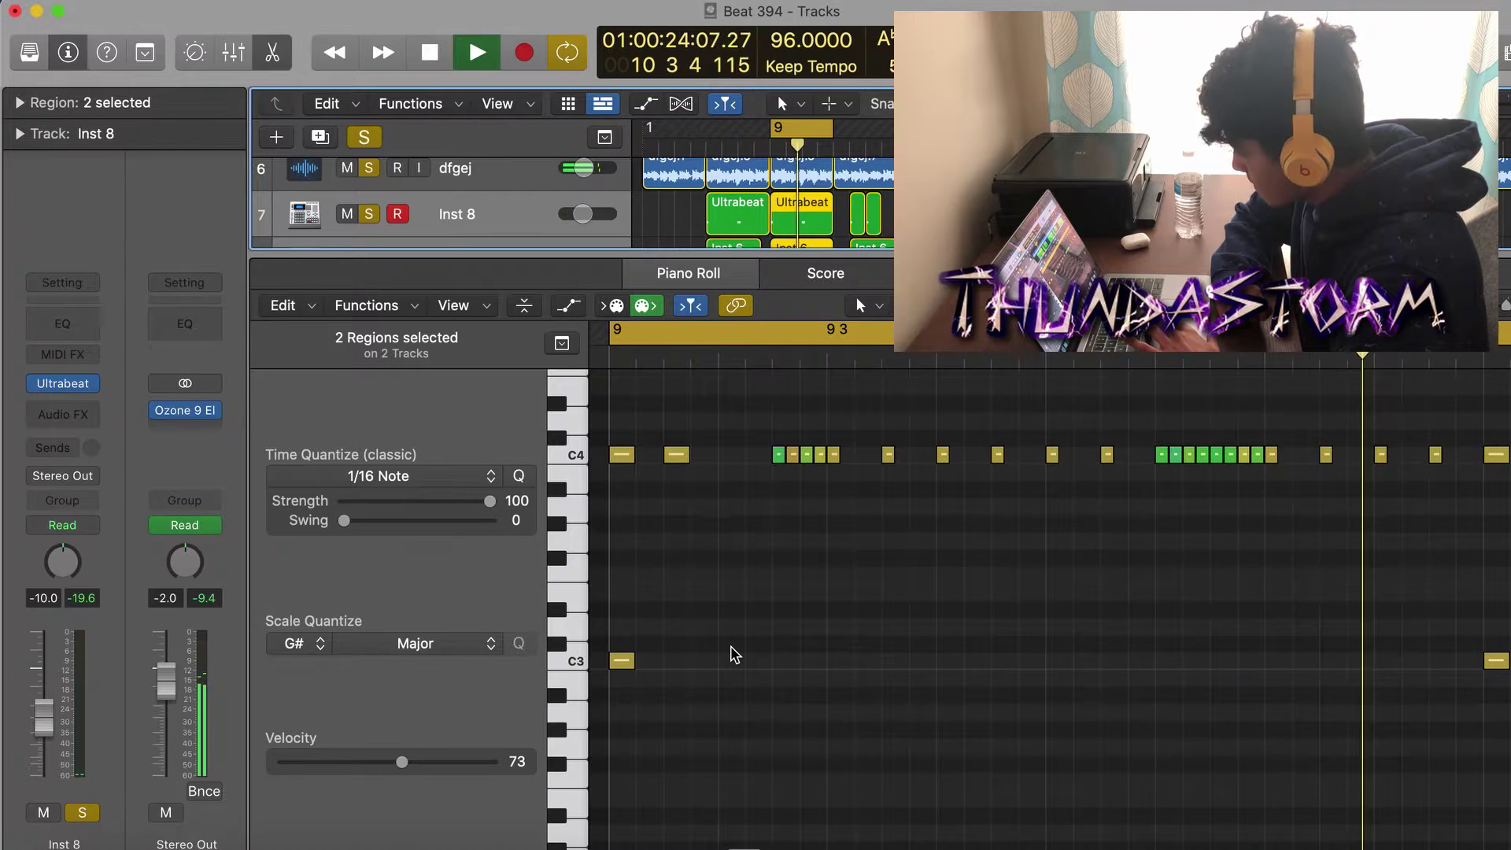
pyautogui.press('space')
pyautogui.press('Down')
pyautogui.press('Down')
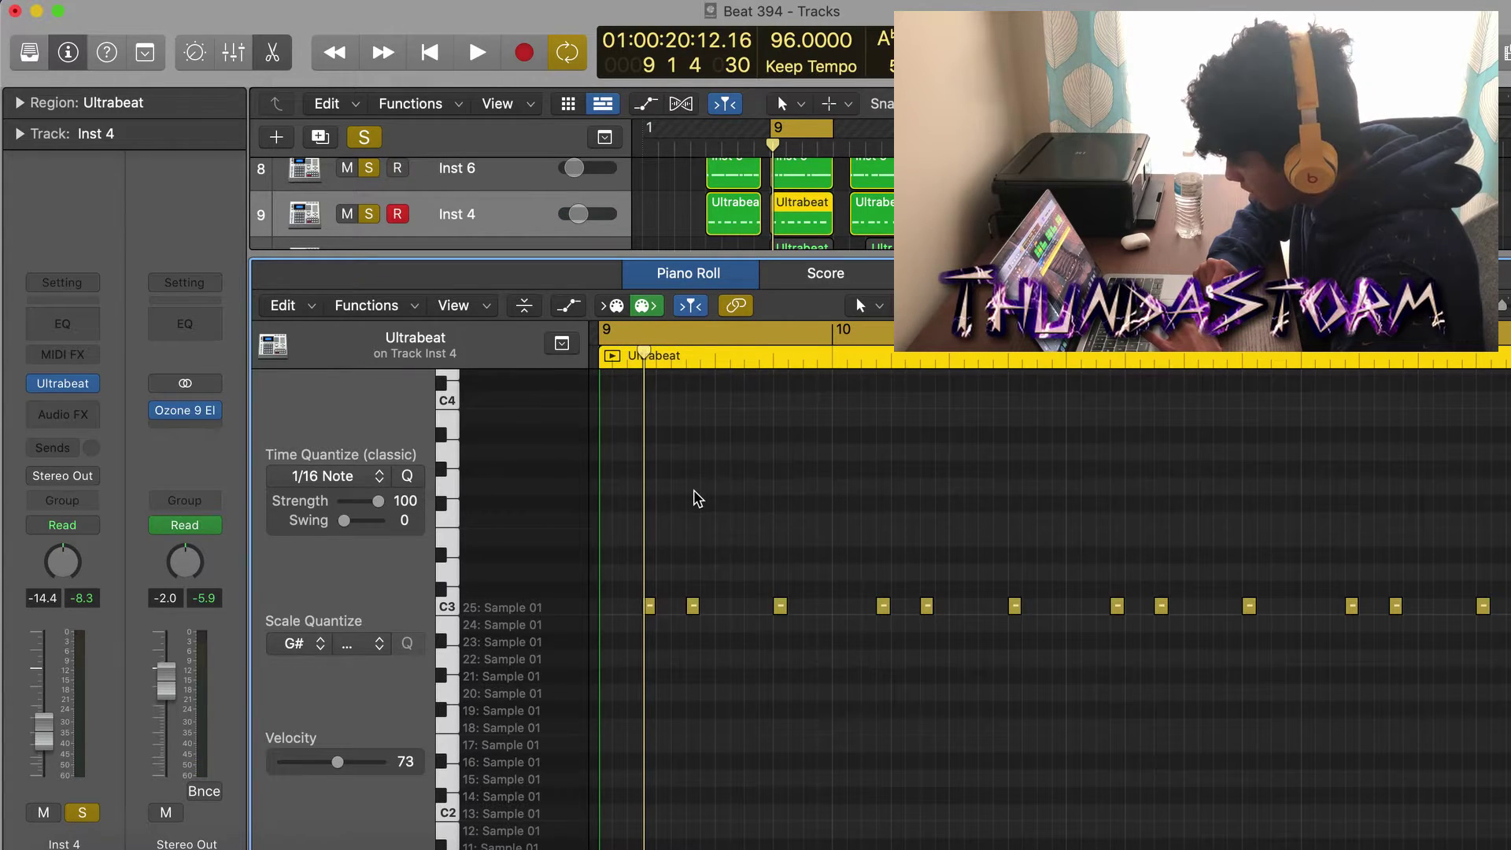
# - Preview the Inst 4 drum pattern, then move down to the Inst 5 track
pyautogui.press('space')
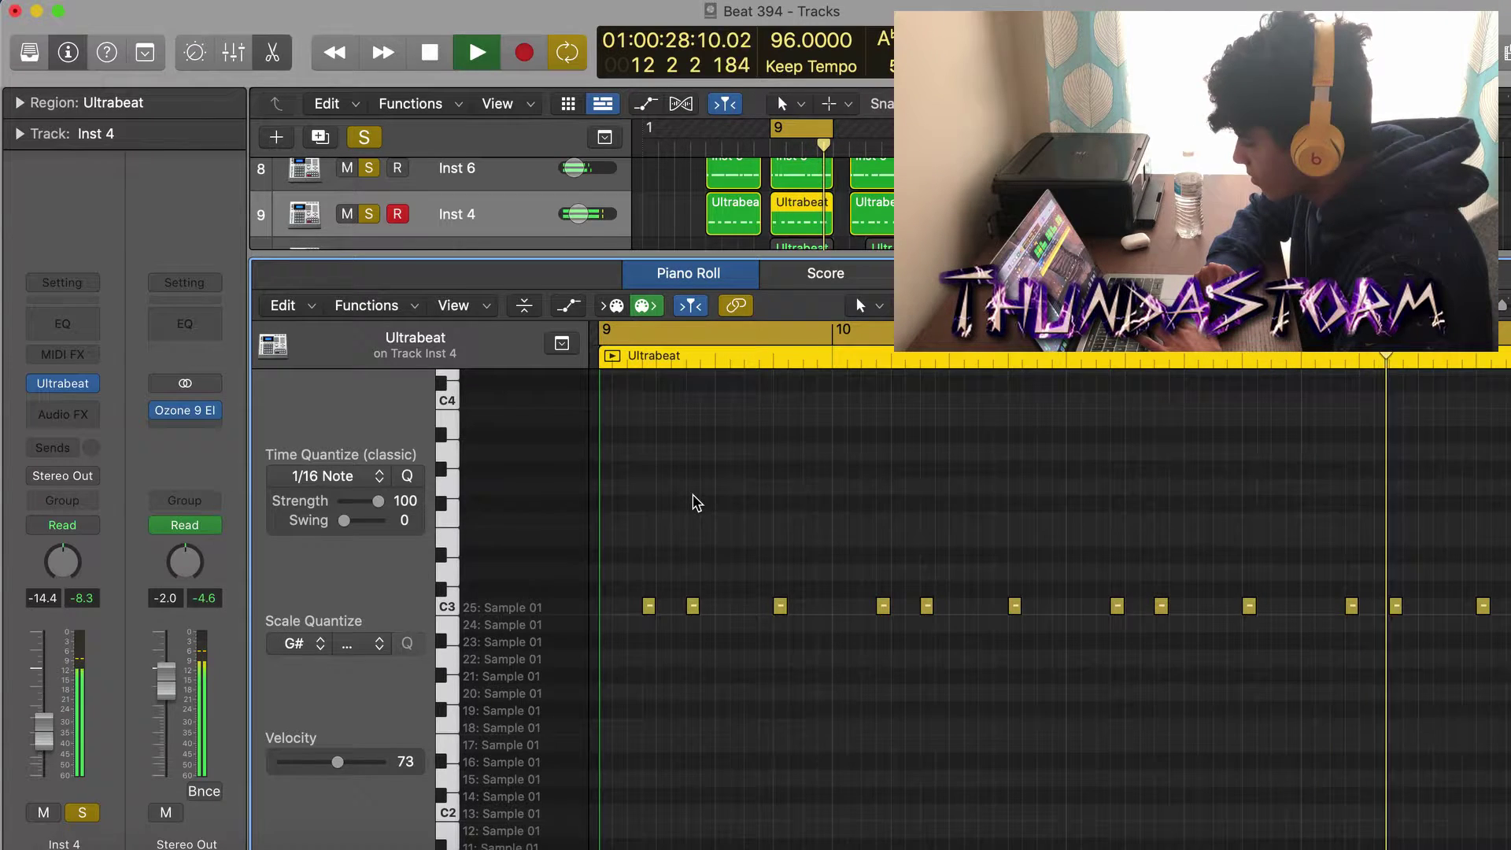
pyautogui.press('space')
pyautogui.press('Down')
pyautogui.press('Down')
pyautogui.press('Down')
pyautogui.press('Down')
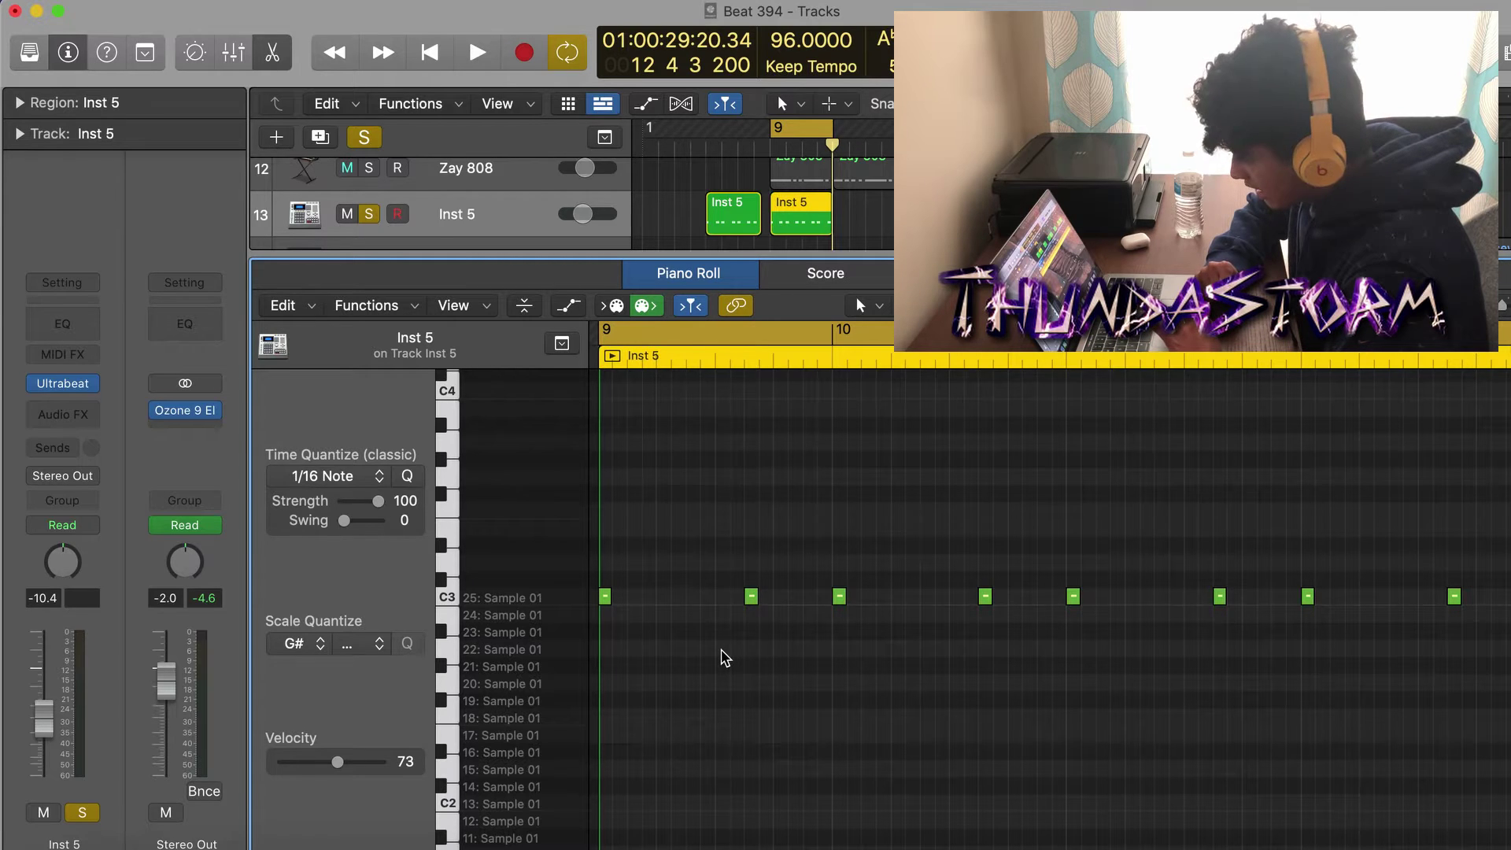
# - Preview the Inst 5 drum pattern, then move up to the Zay 808 track
pyautogui.press('space')
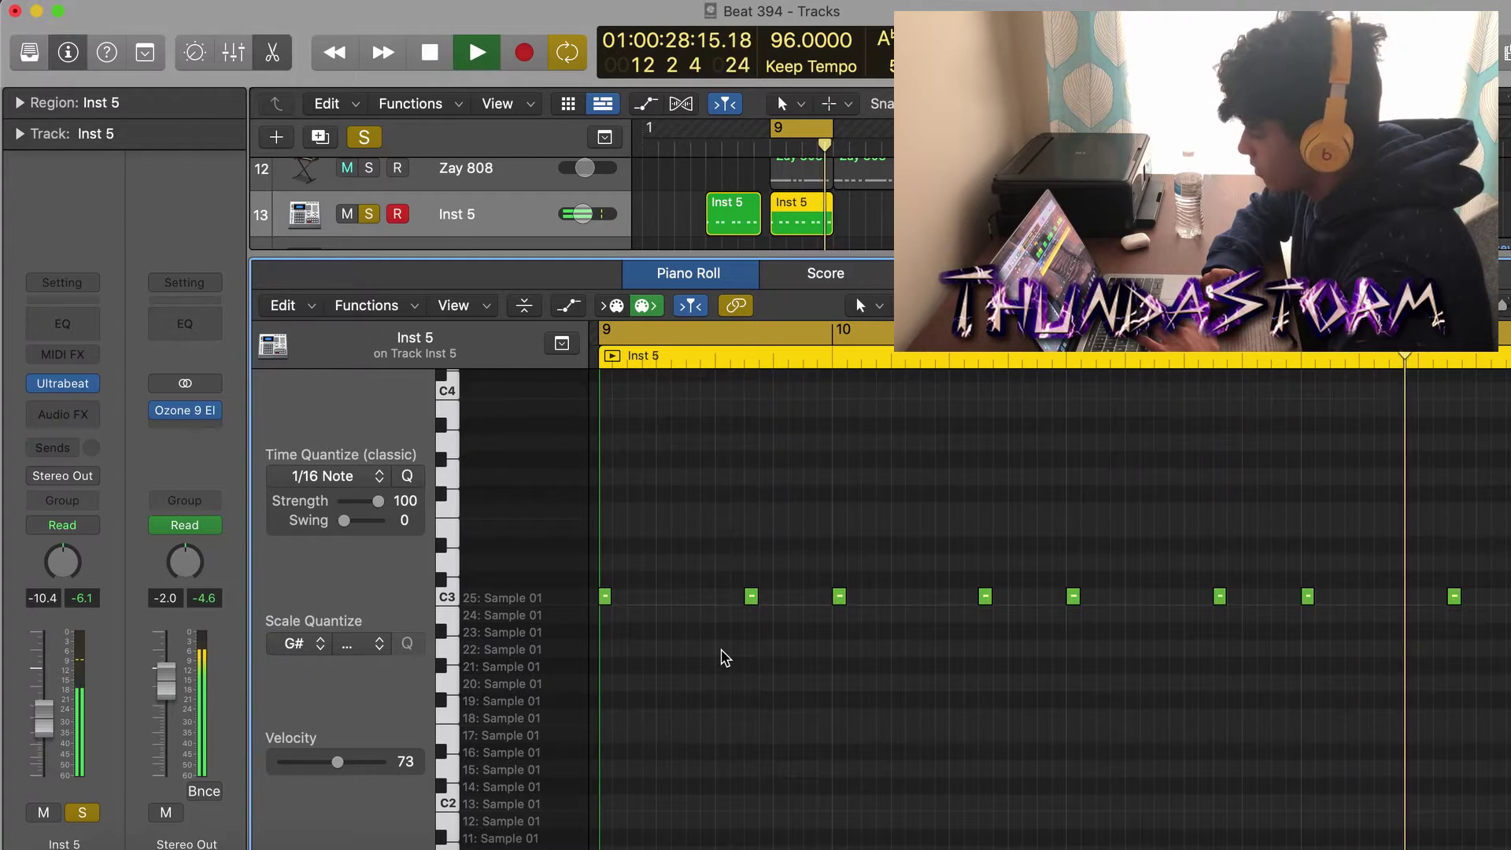
pyautogui.press('space')
pyautogui.press('Up')
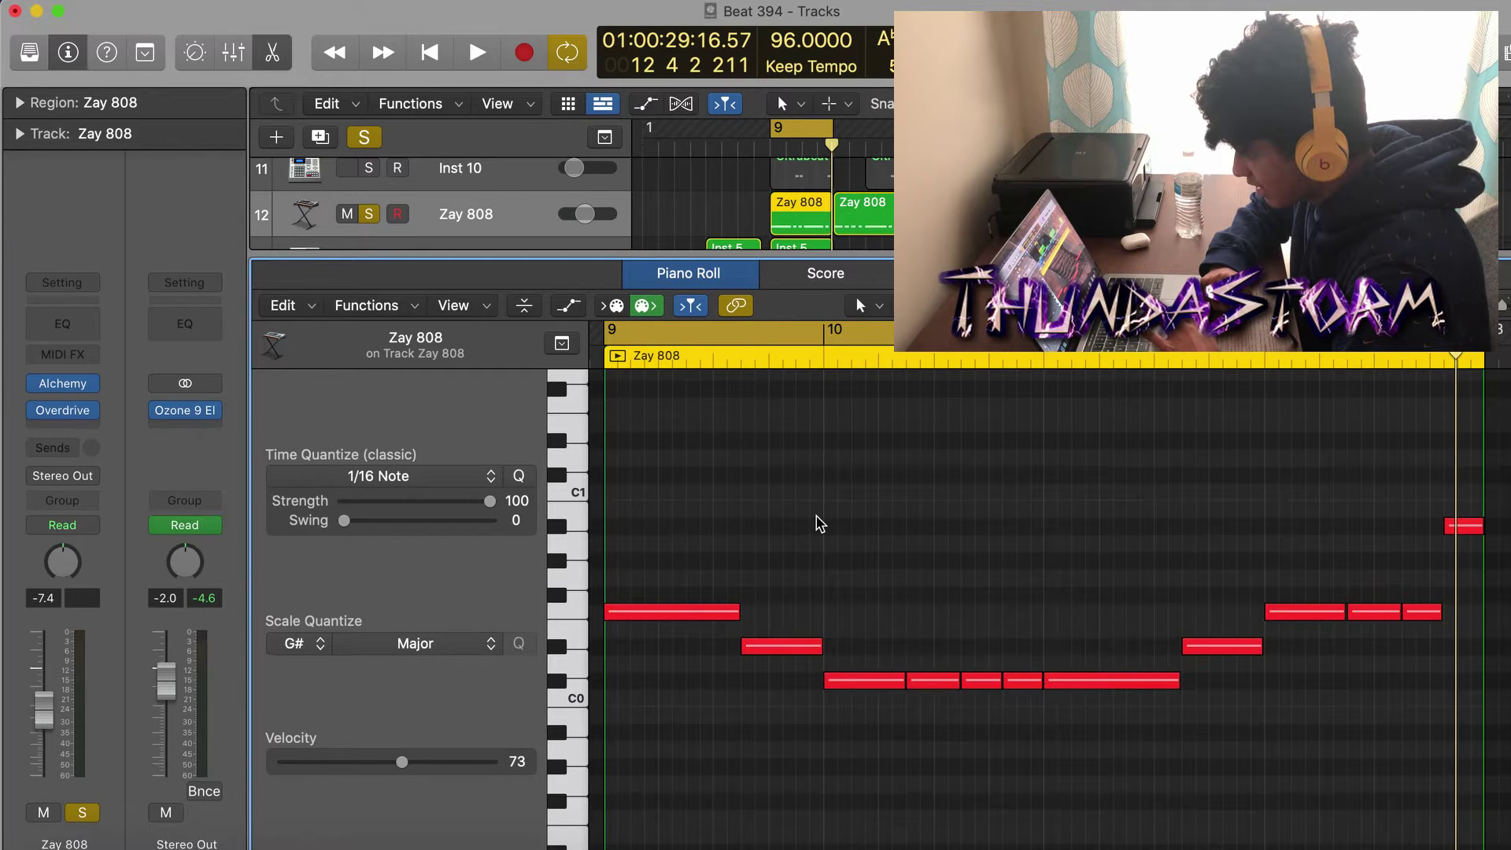
# - Play and stop the Zay 808 bassline, then close the 808 note editor
pyautogui.press('space')
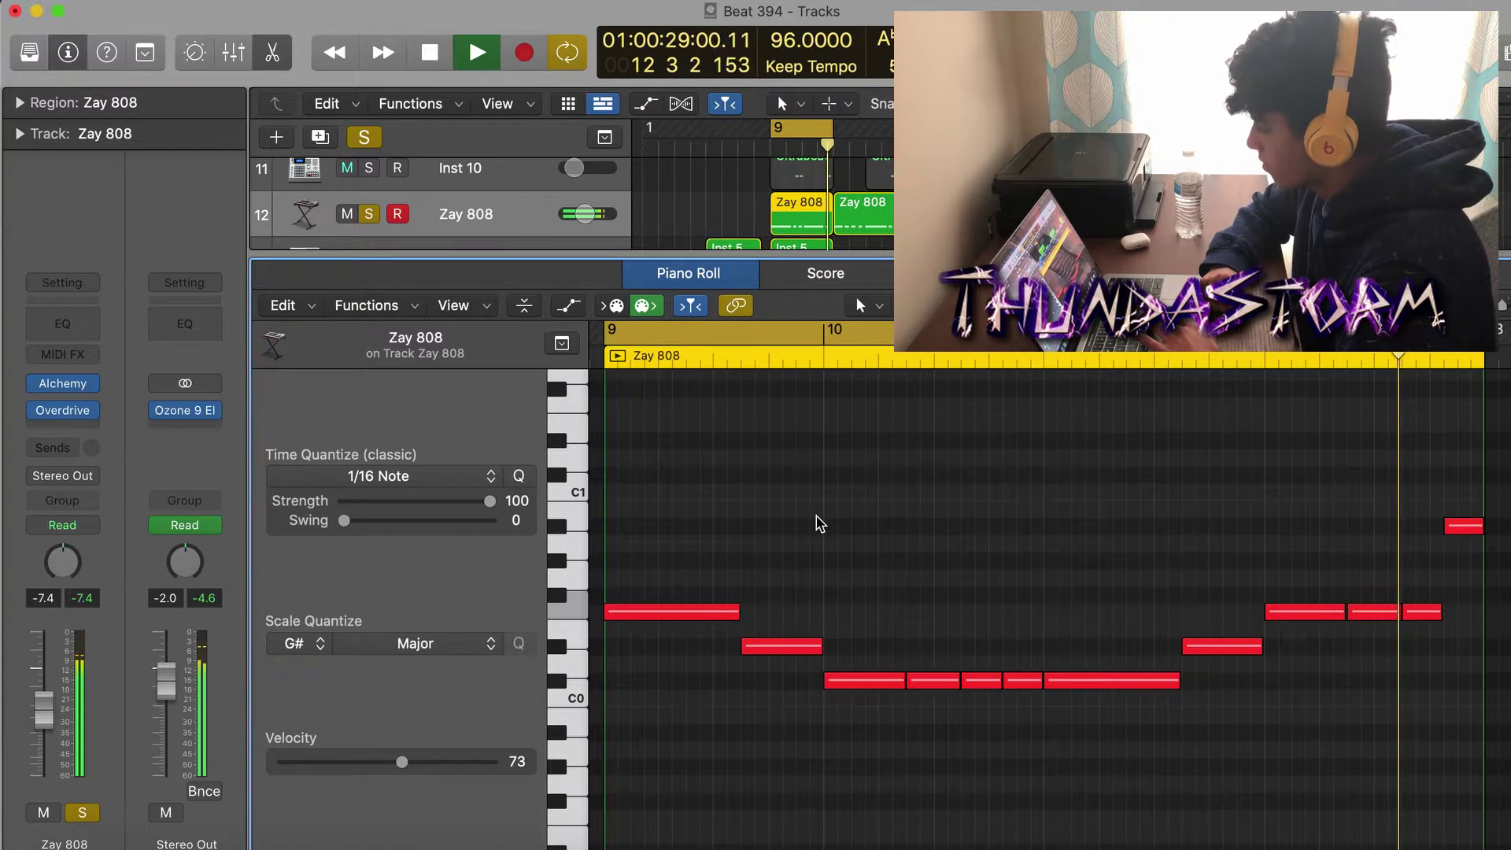
pyautogui.press('space')
pyautogui.press('p')
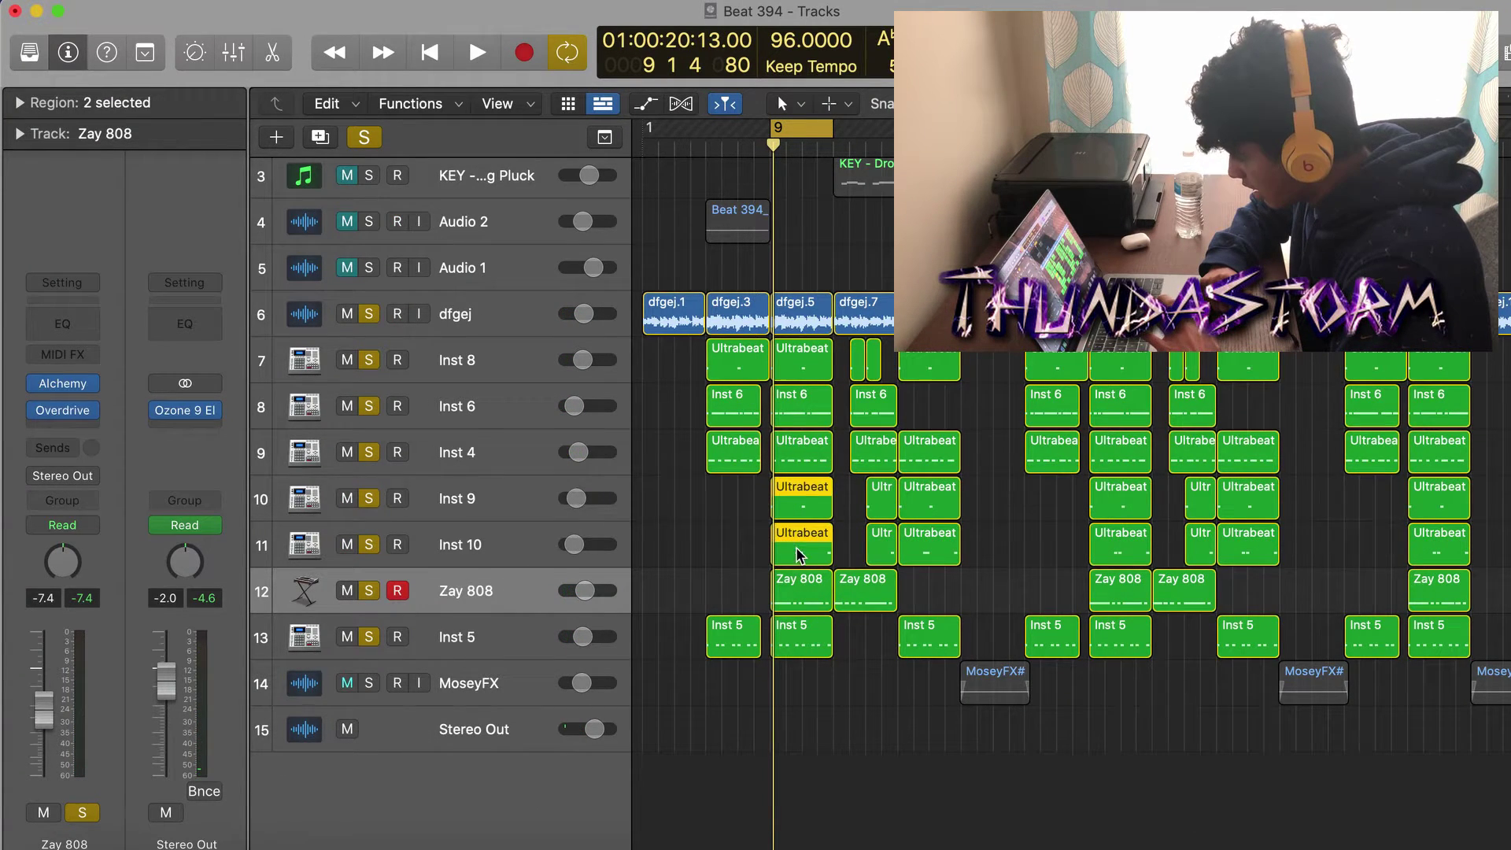
pyautogui.doubleClick(799, 504)
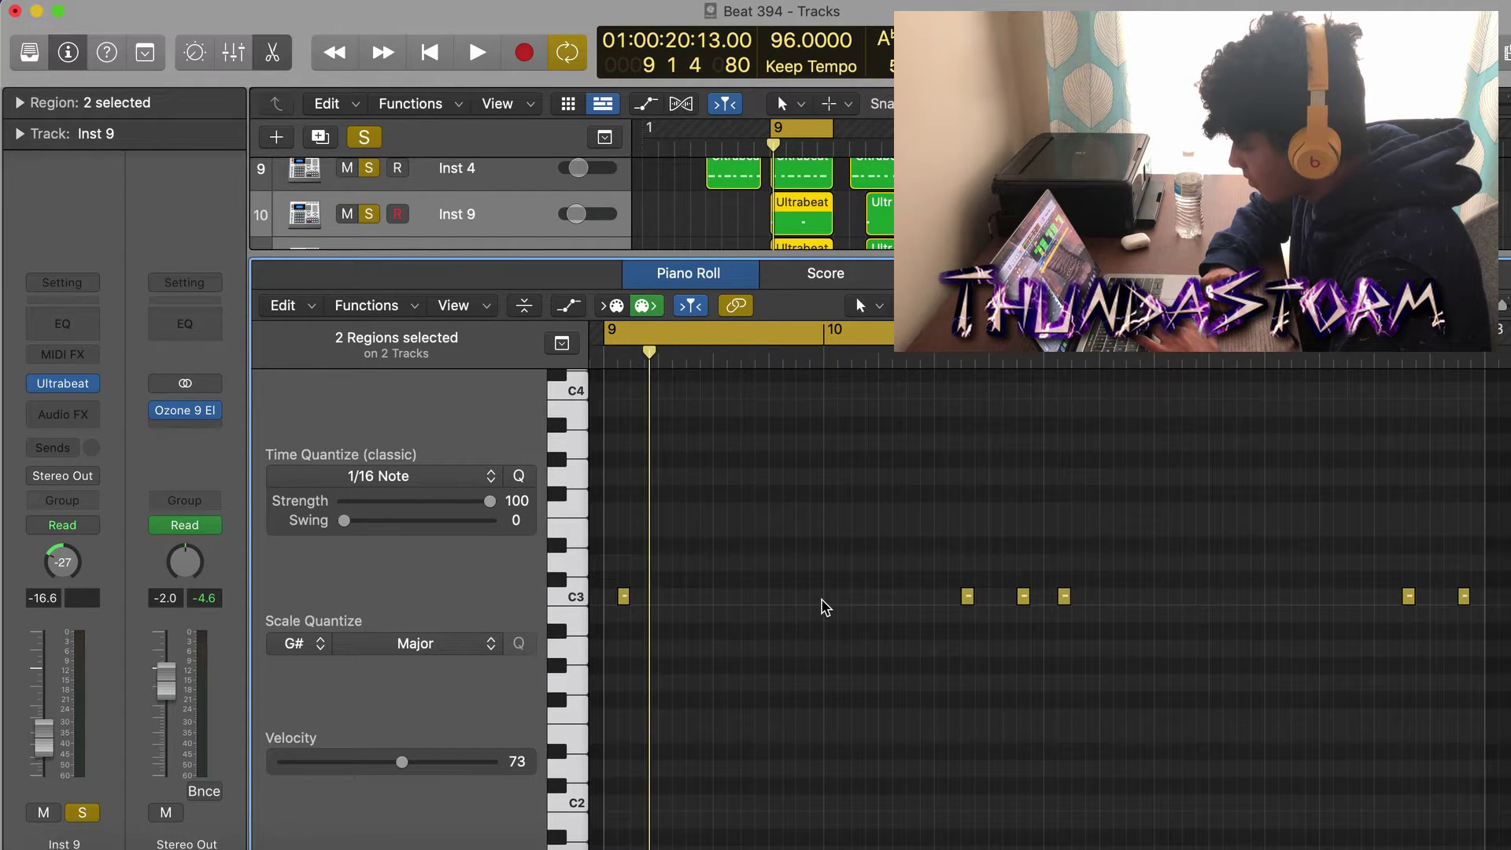
pyautogui.press('space')
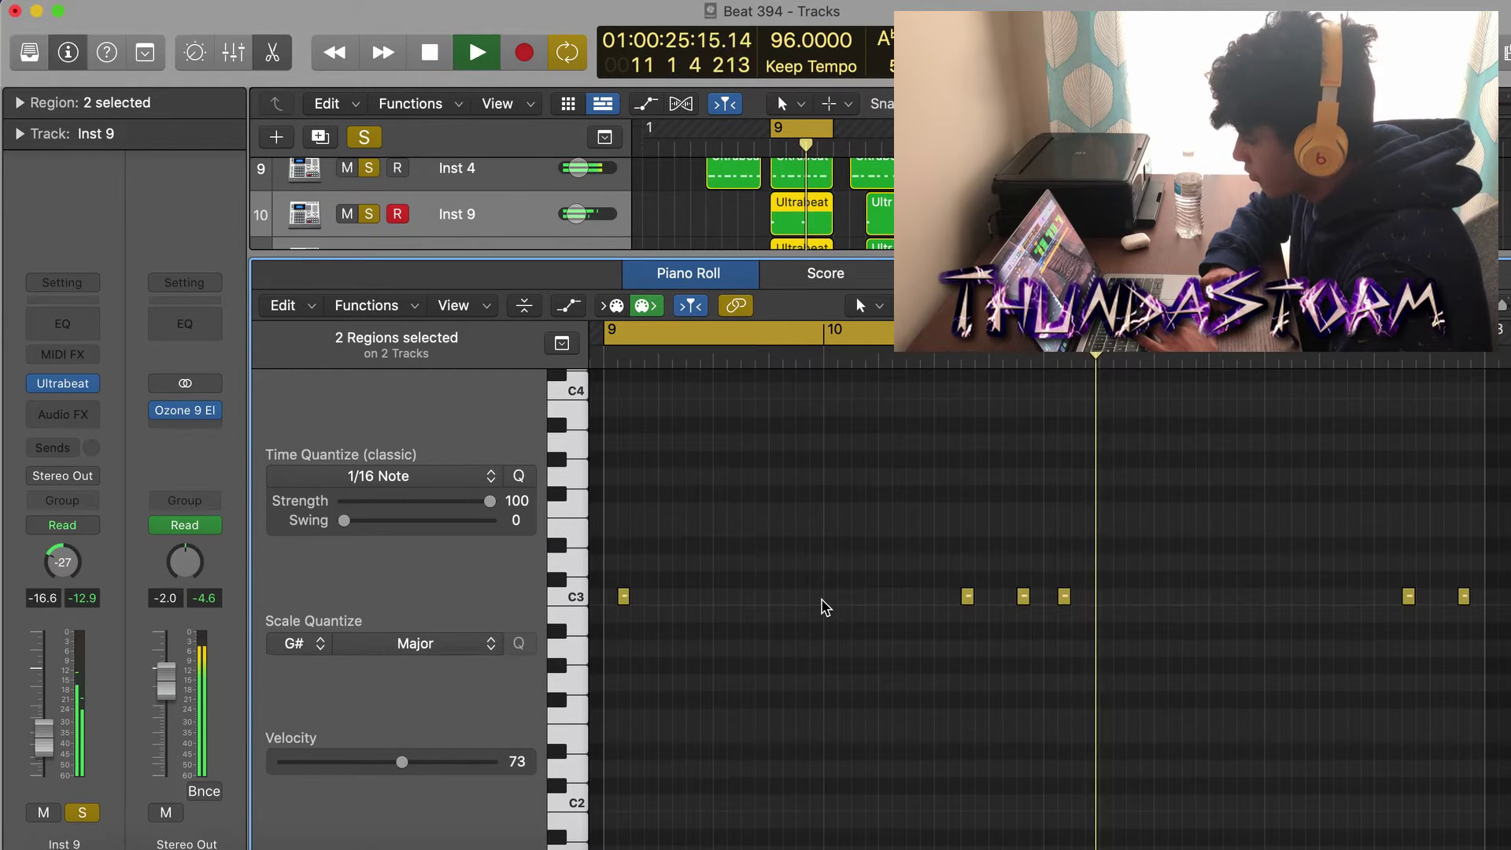
pyautogui.press('space')
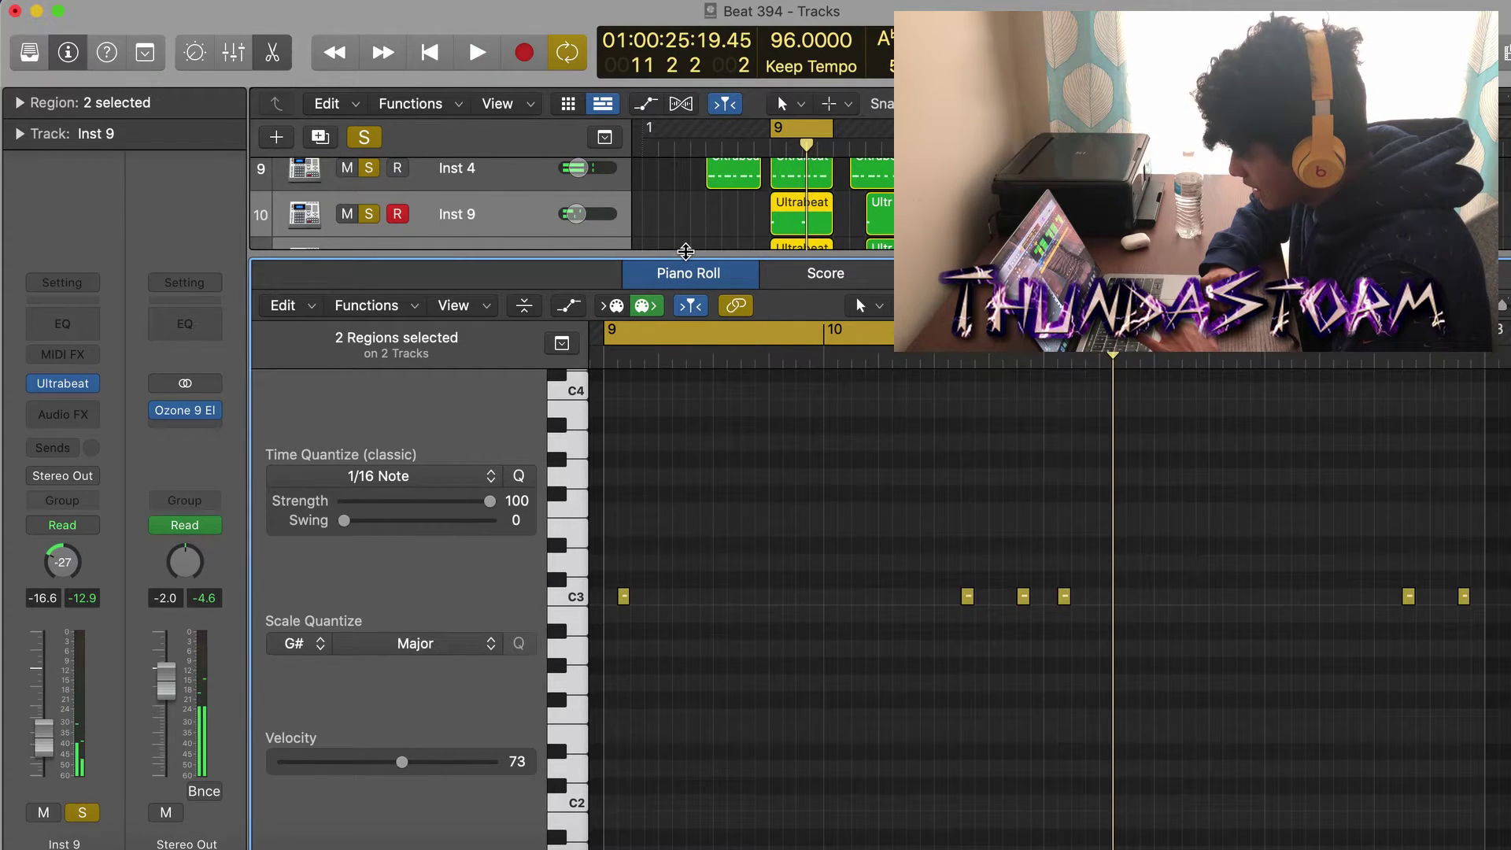
pyautogui.press('p')
# - Clear all solos, mute the MoseyFX track, and play the beat through to bar 23
pyautogui.click(482, 498)
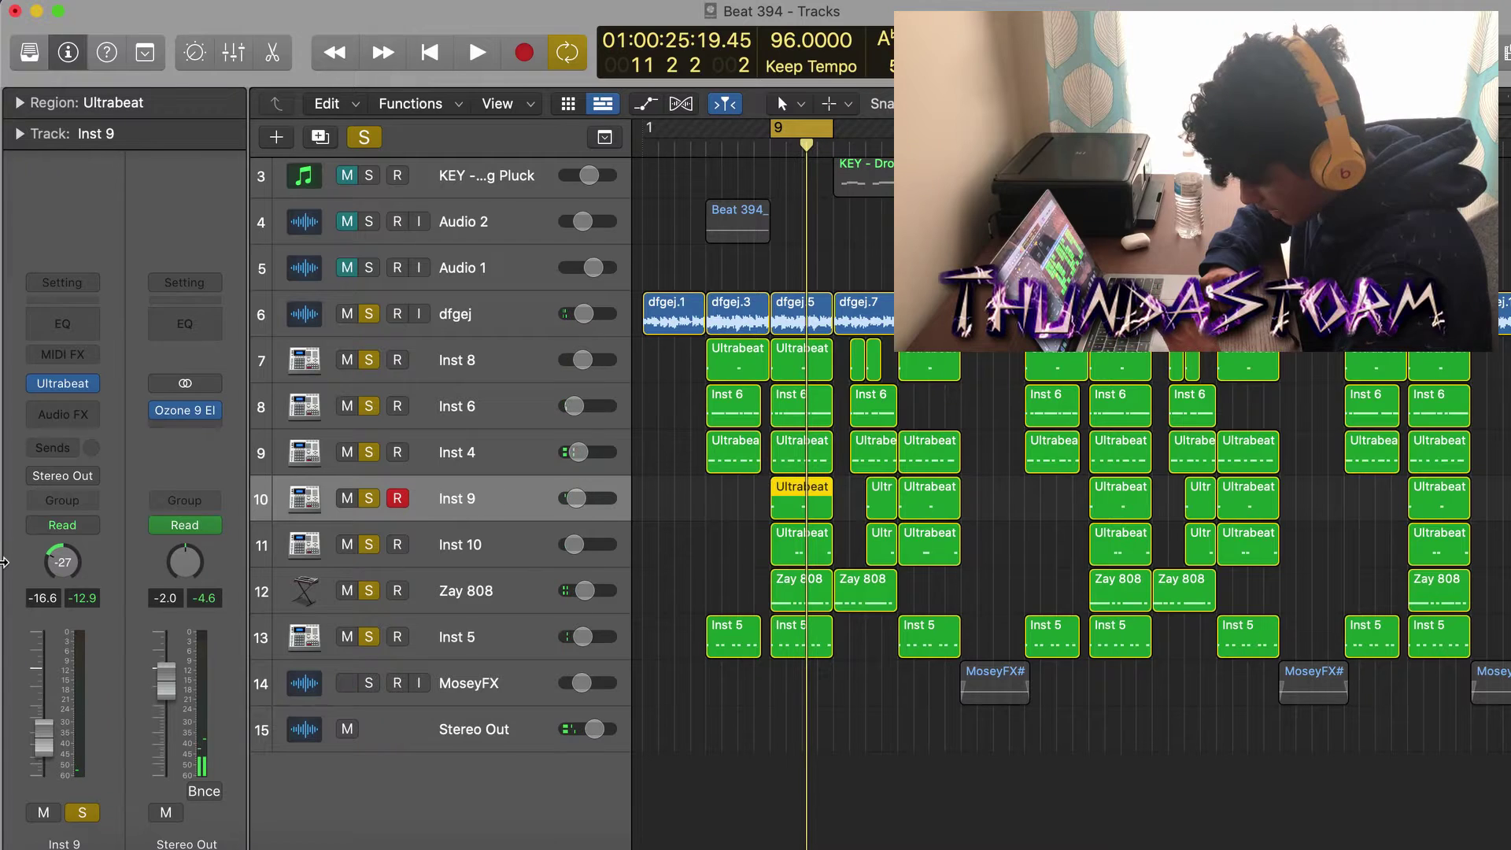
pyautogui.click(477, 541)
pyautogui.click(658, 553)
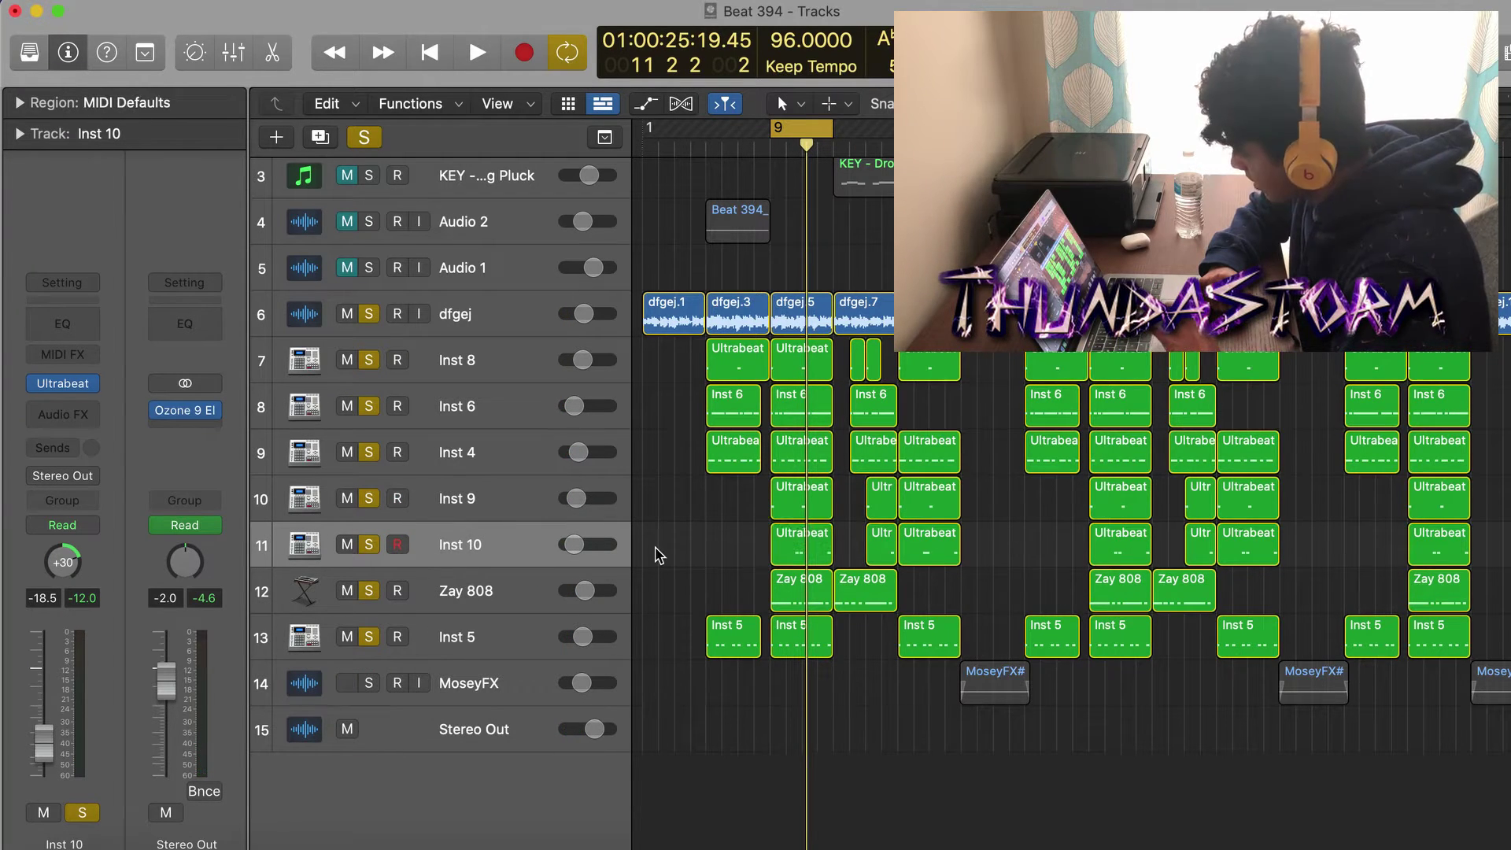
pyautogui.click(373, 142)
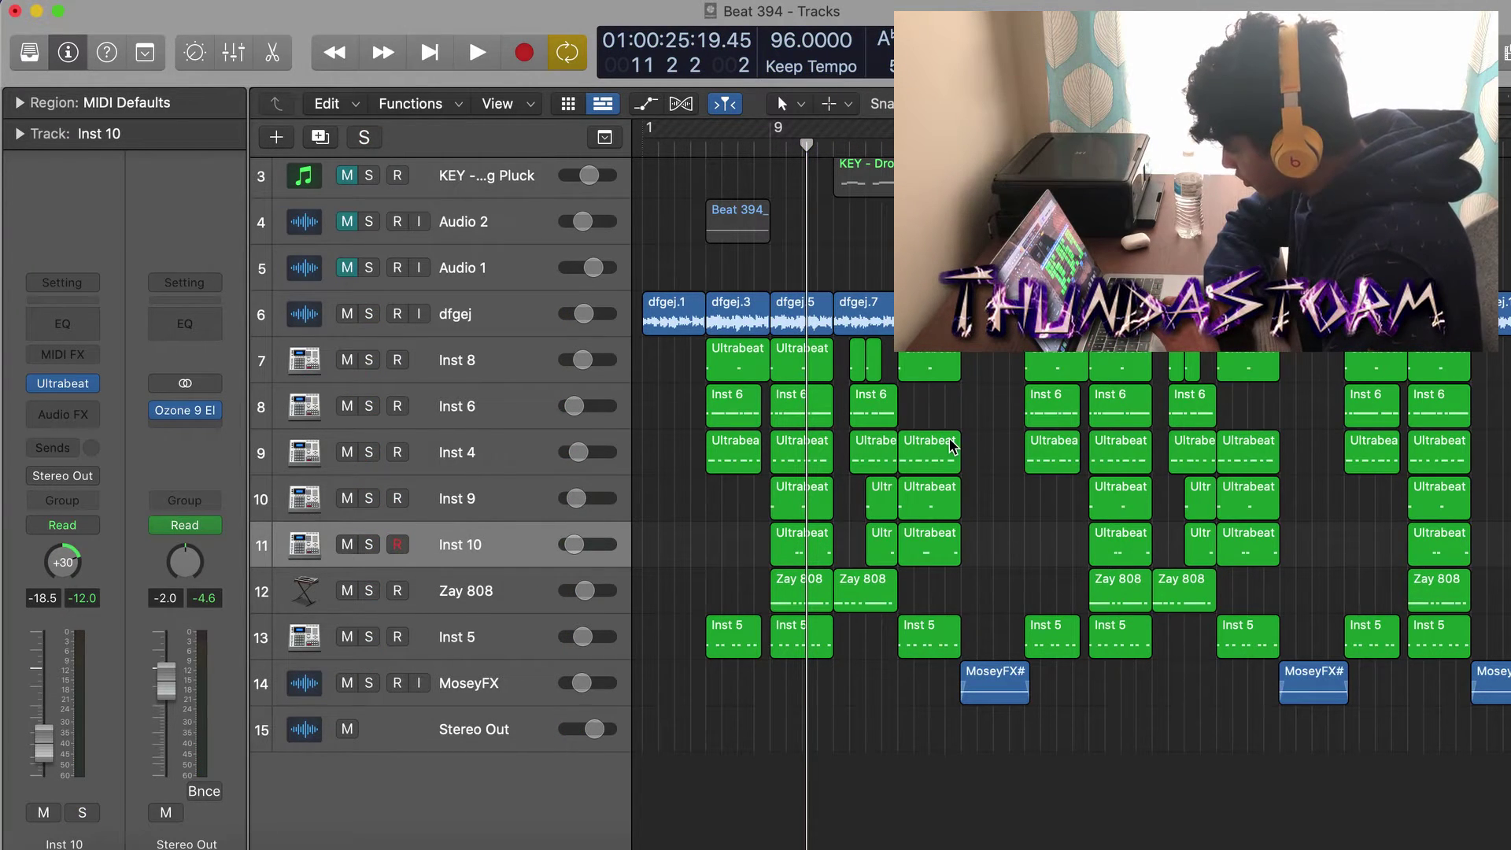
pyautogui.click(353, 681)
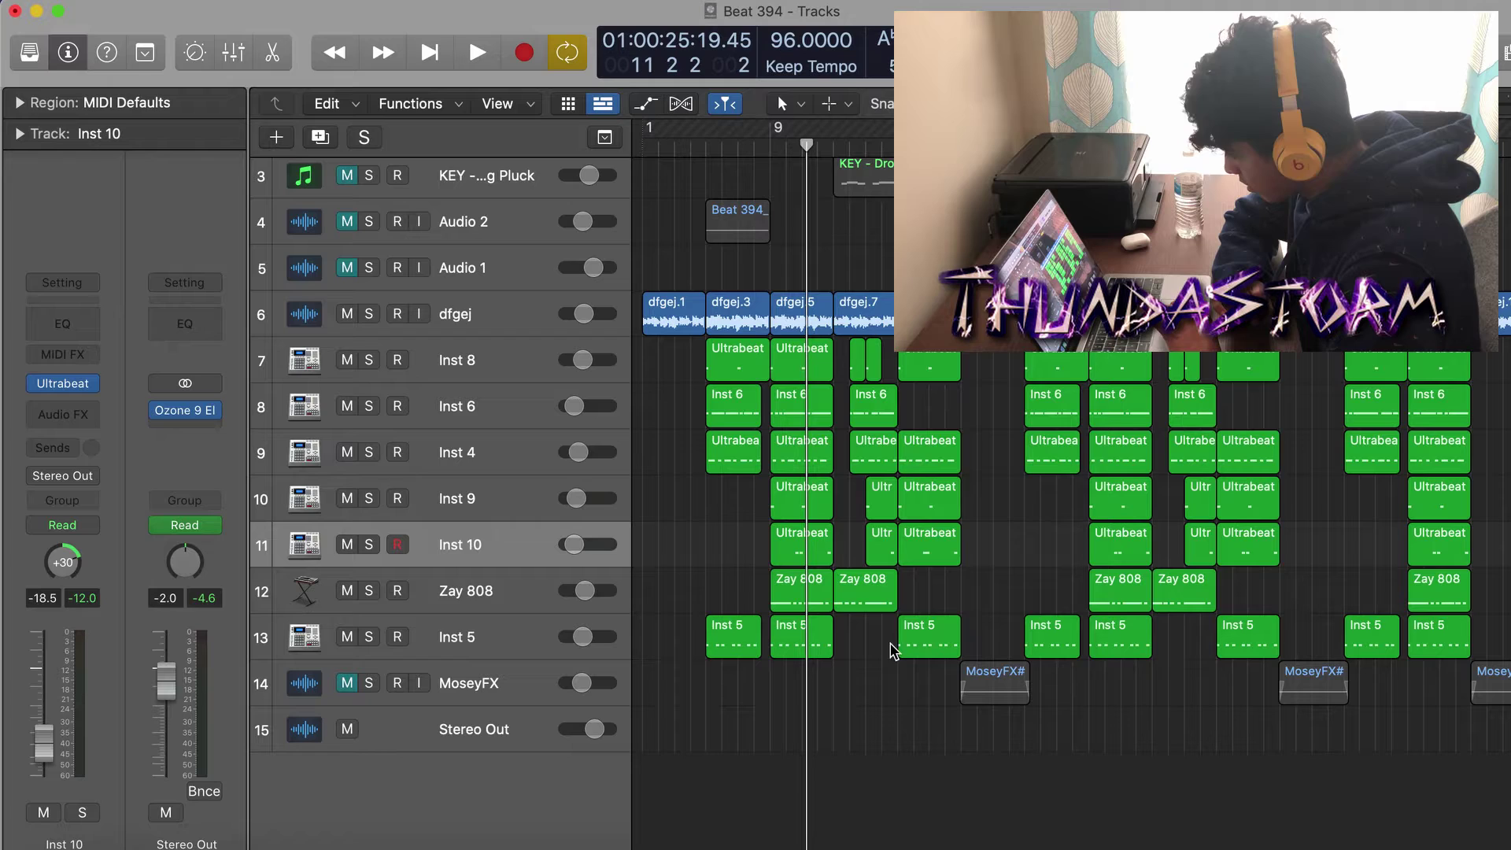
pyautogui.press('space')
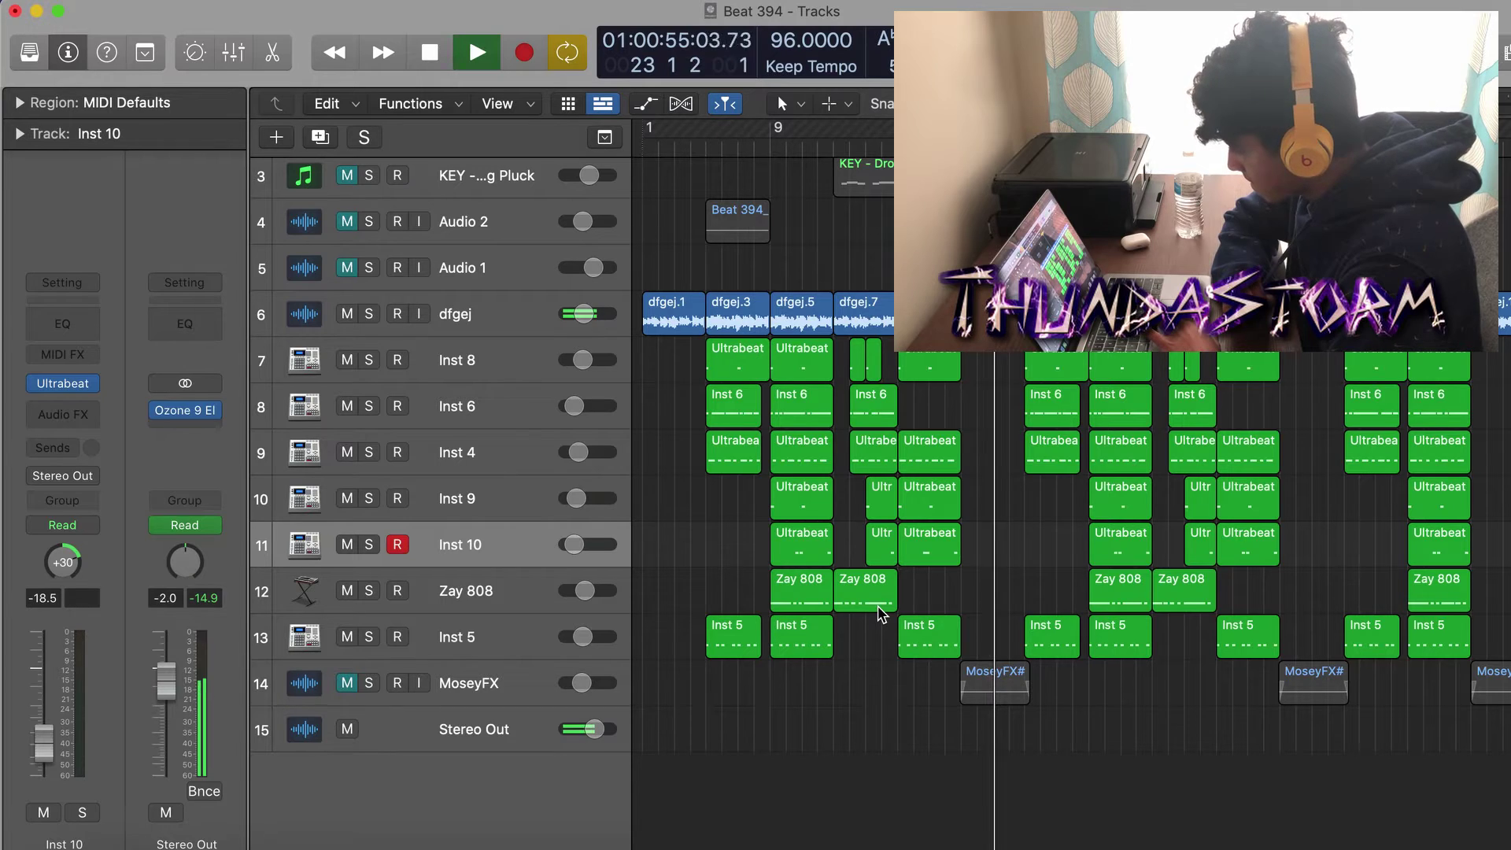
pyautogui.press('space')
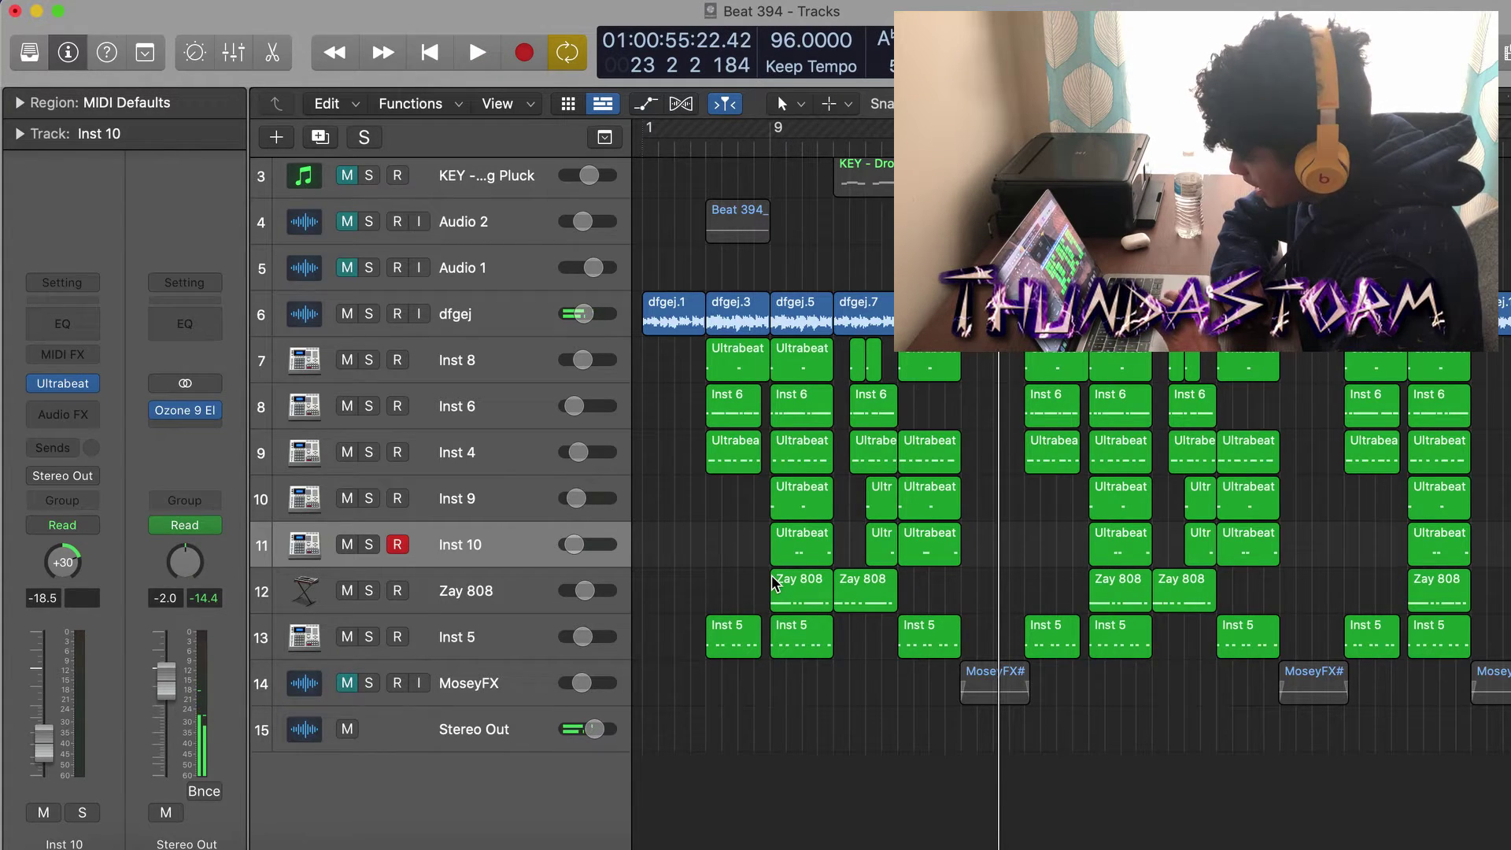
# - Unmute the MoseyFX track and play its MoseyFX#02 vocal chop soloed
pyautogui.click(514, 680)
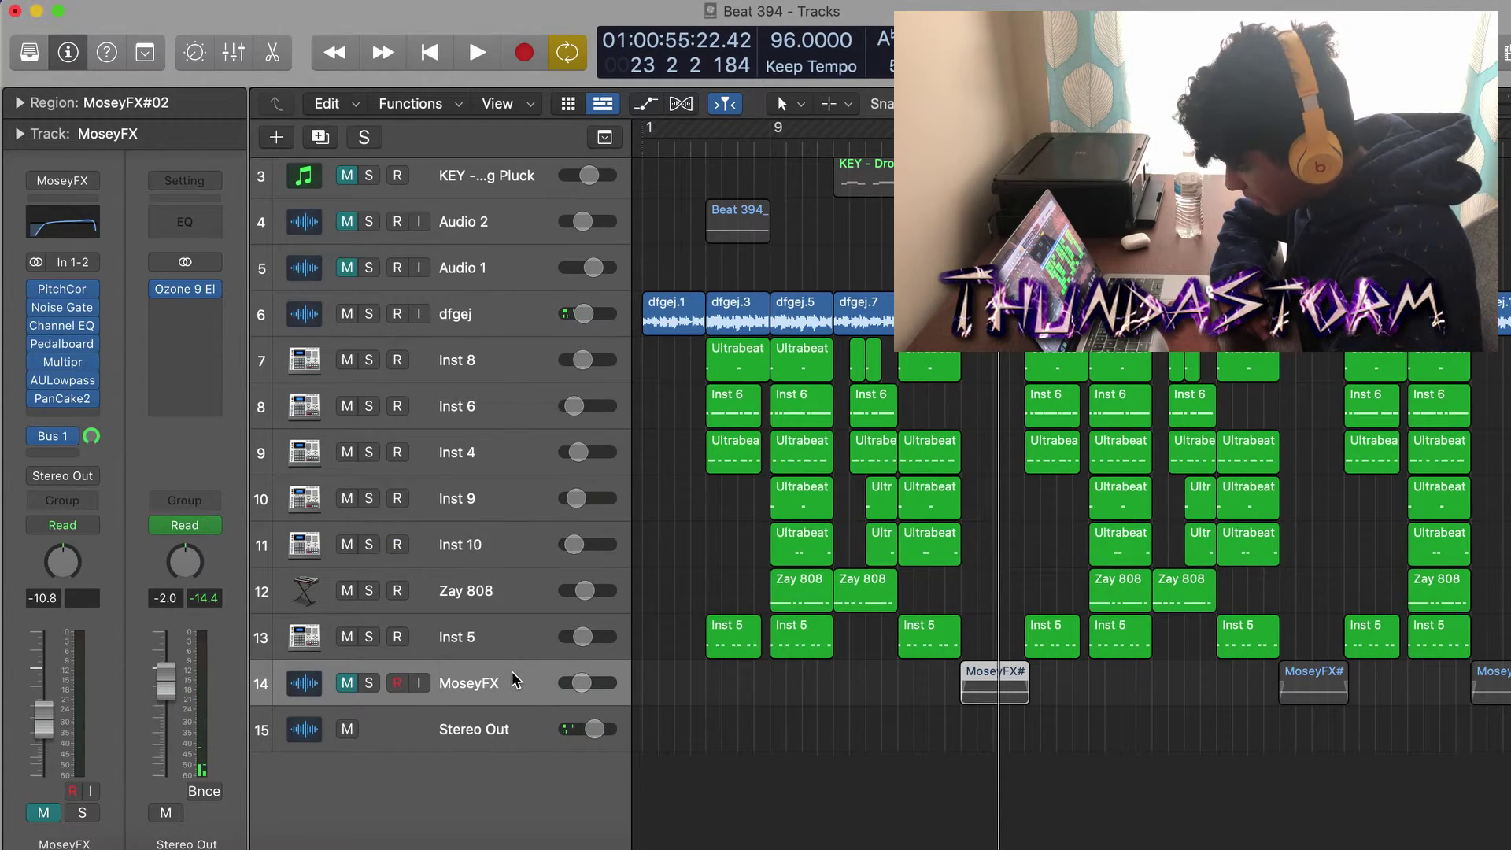
pyautogui.click(347, 682)
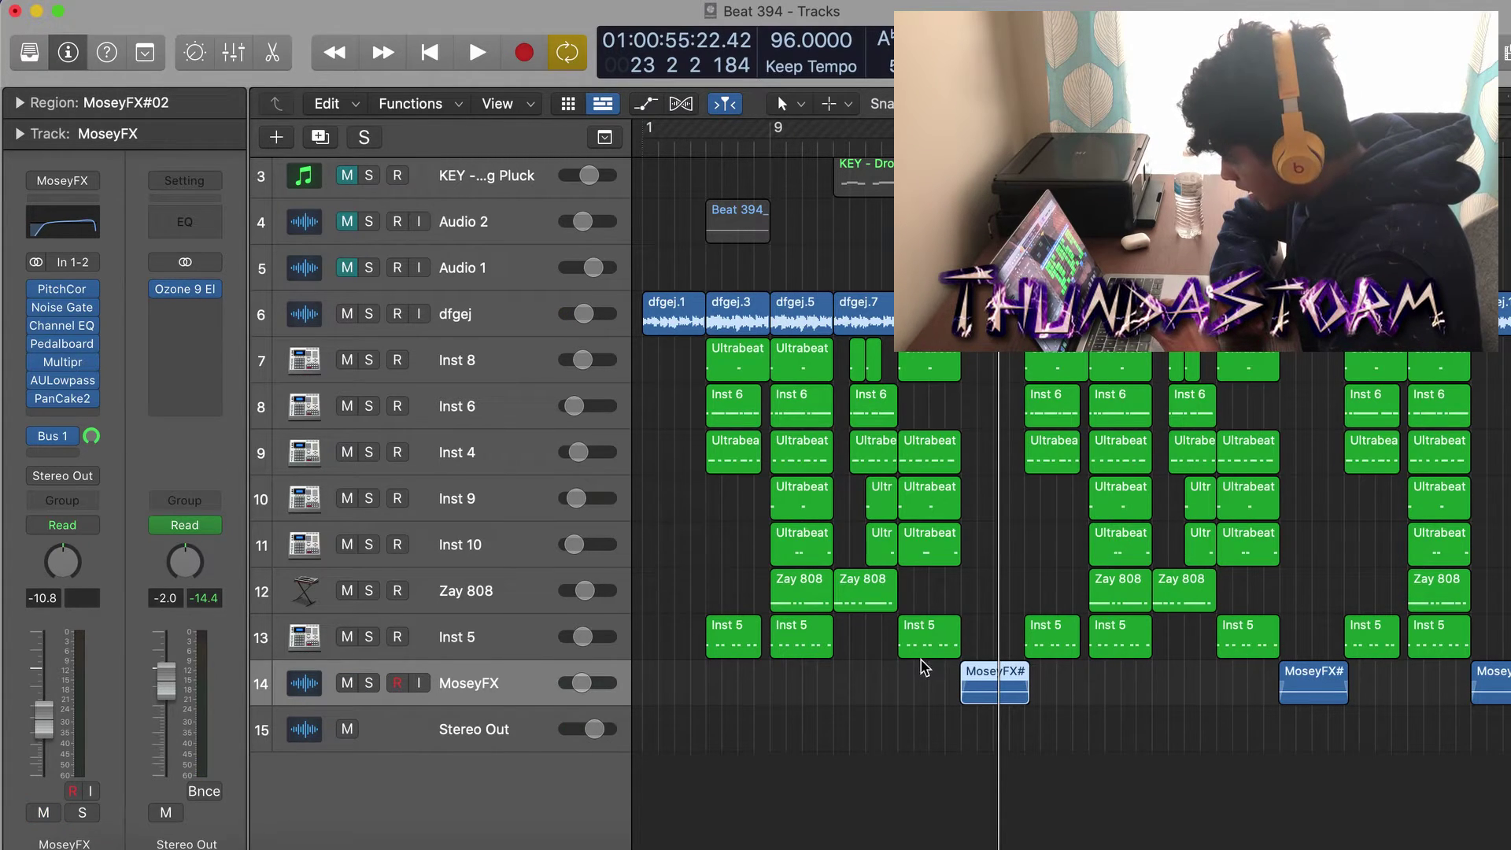
pyautogui.press('super+Right')
pyautogui.press('super+Right')
pyautogui.press('super+Right')
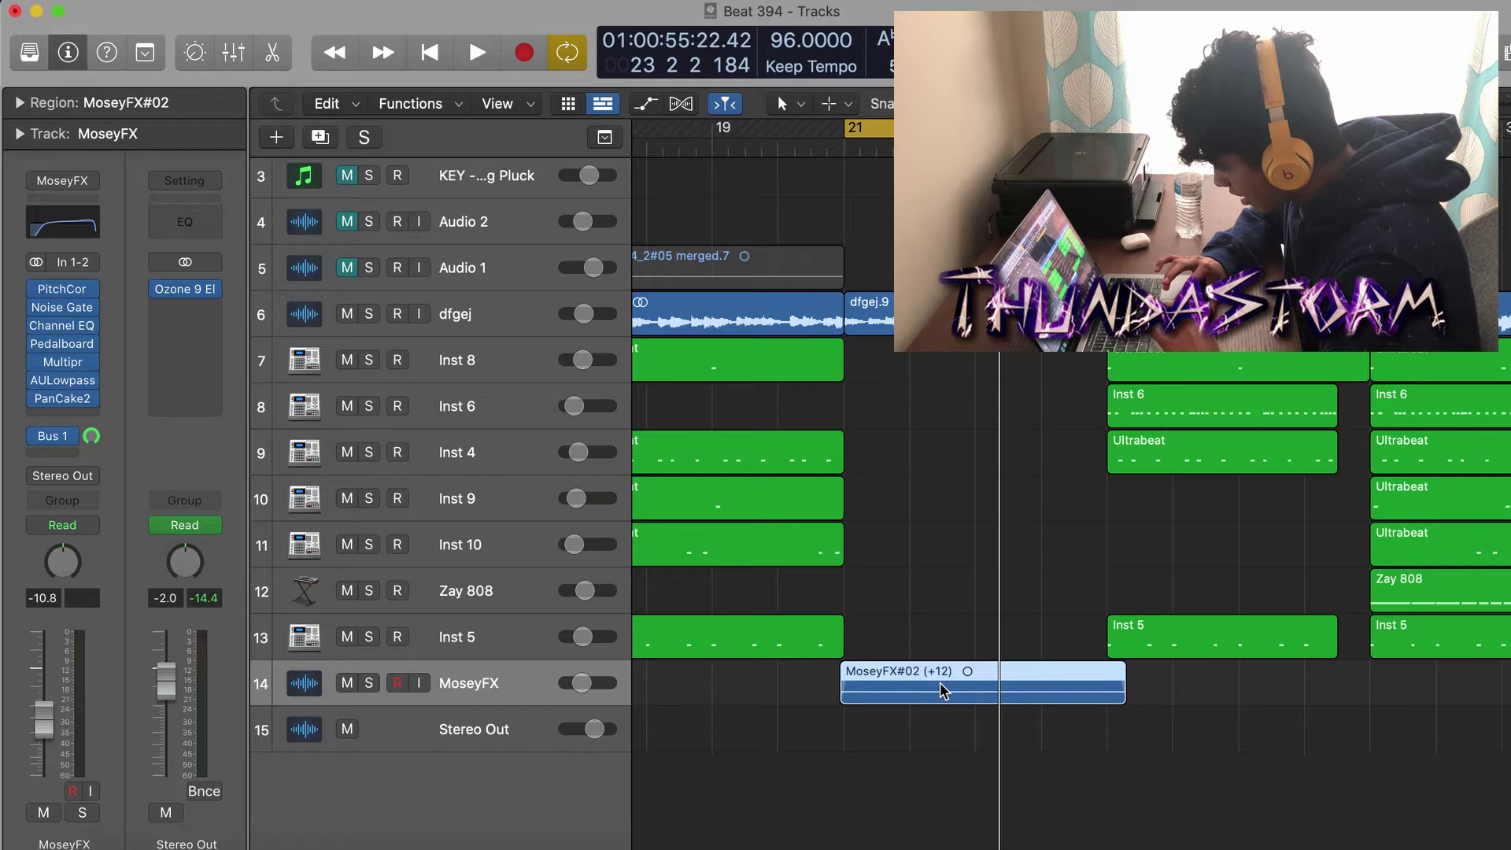
pyautogui.click(369, 683)
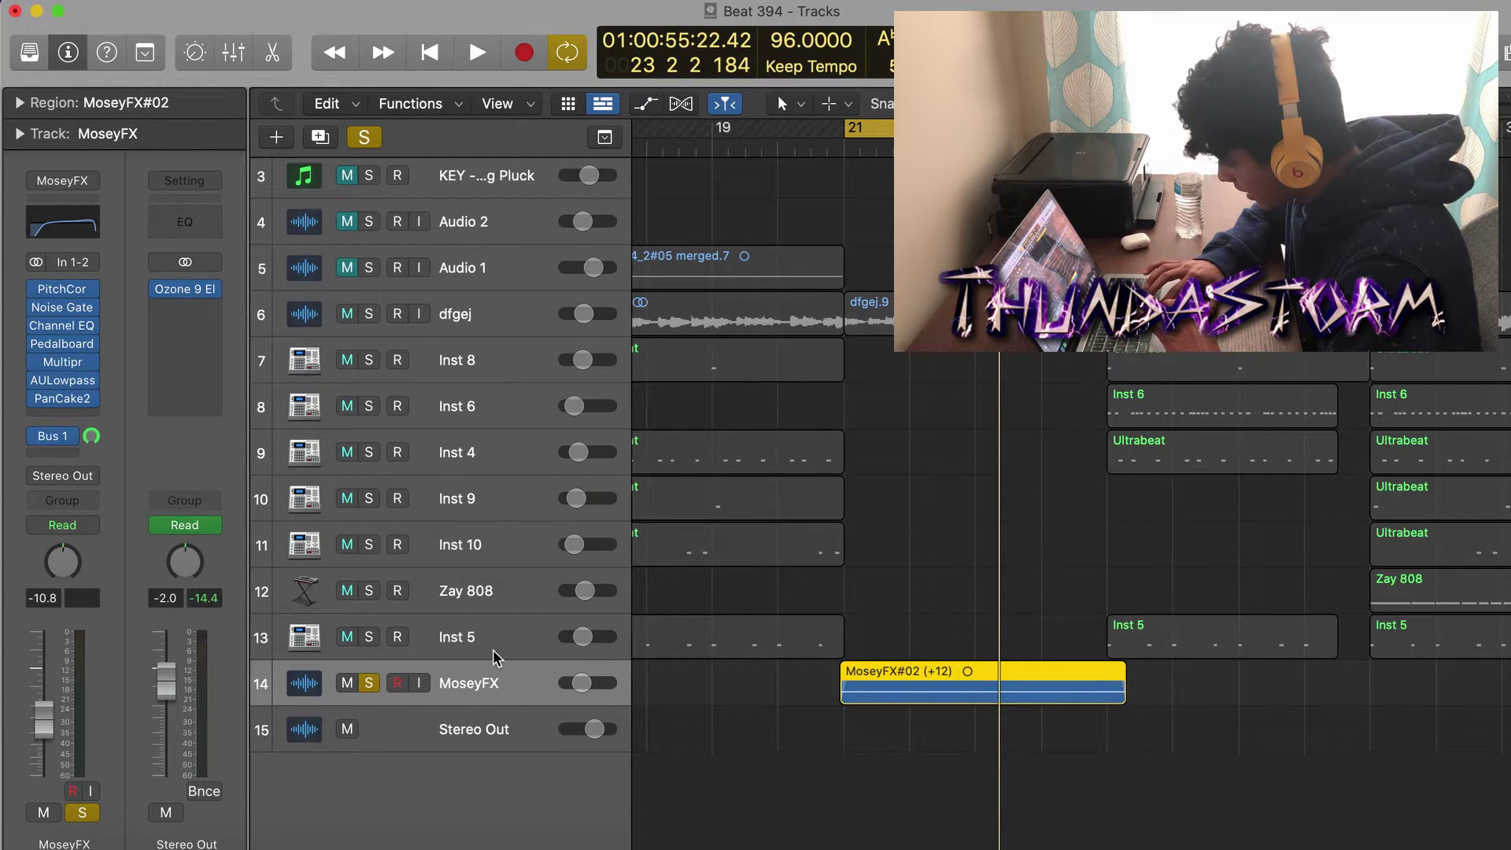
pyautogui.press('space')
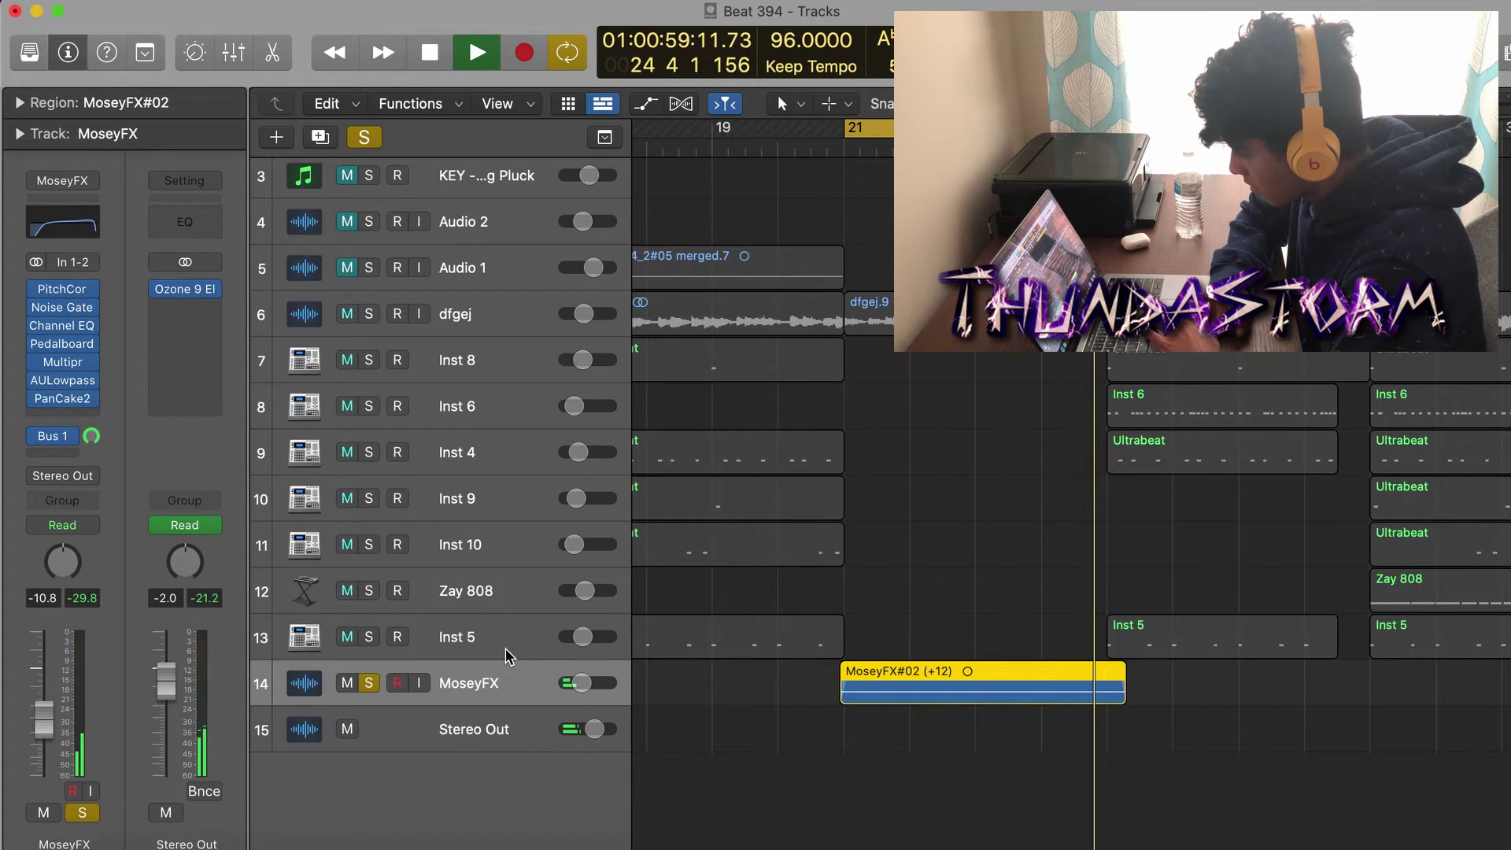
pyautogui.press('space')
# - Unsolo MoseyFX and play the full beat with the vocal chop from bar 21
pyautogui.click(369, 683)
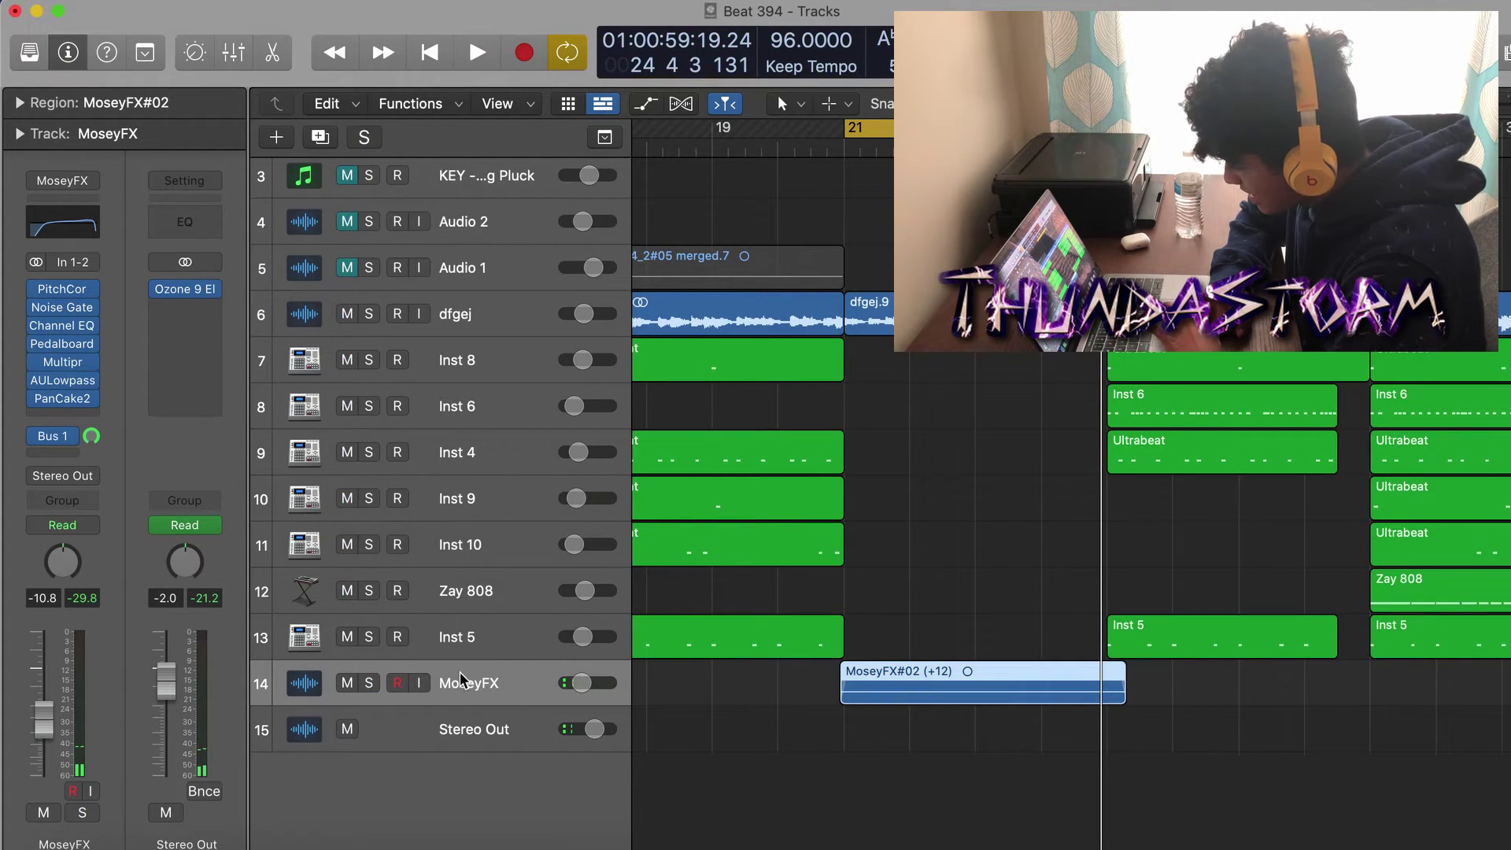
pyautogui.click(862, 609)
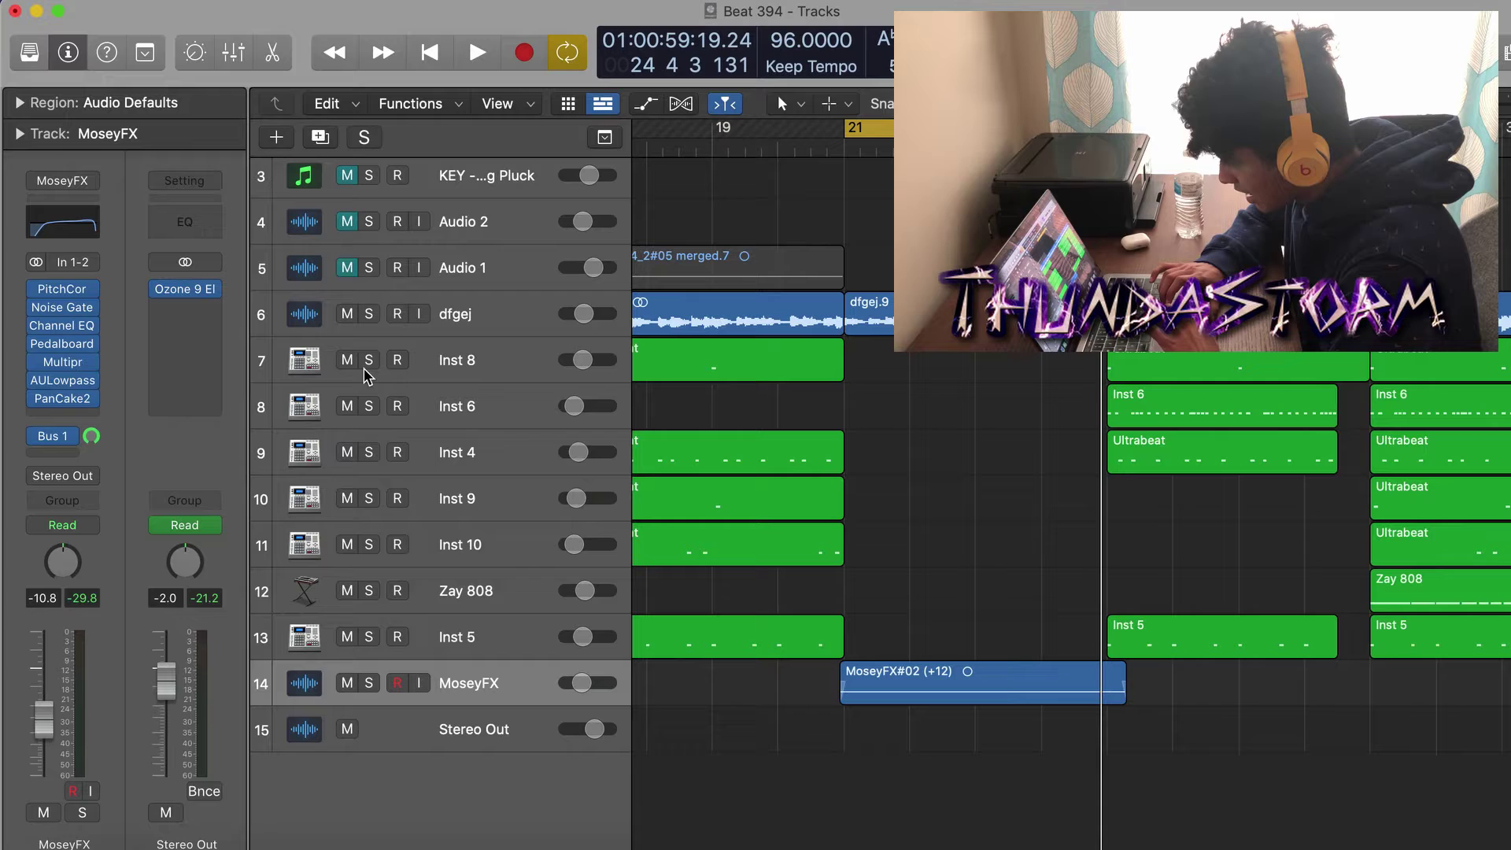
pyautogui.press('space')
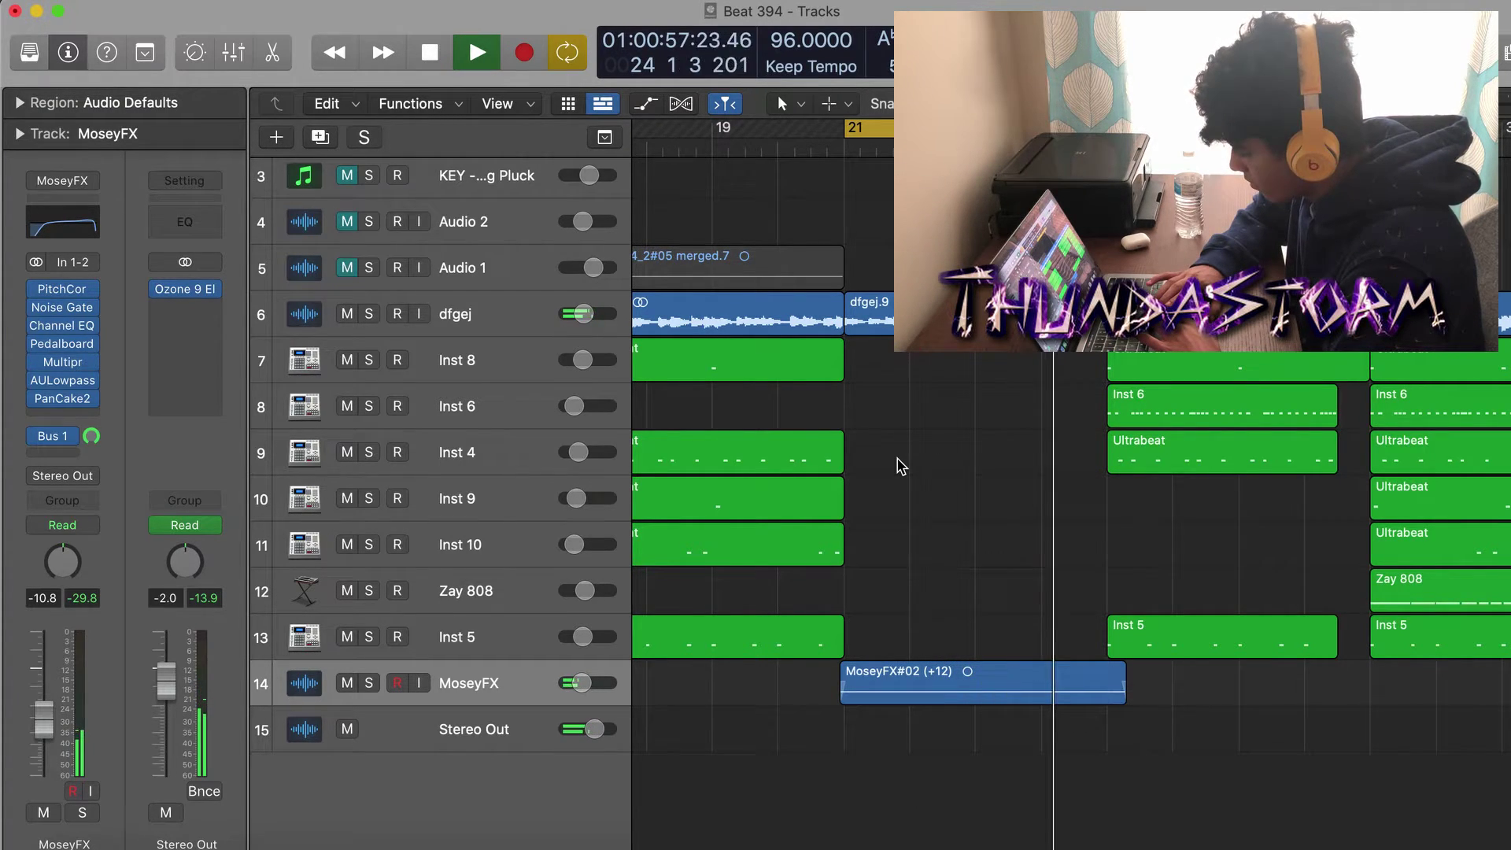
# - Stop playback and bring up the PanCake2 auto-panner window on the MoseyFX channel
pyautogui.press('space')
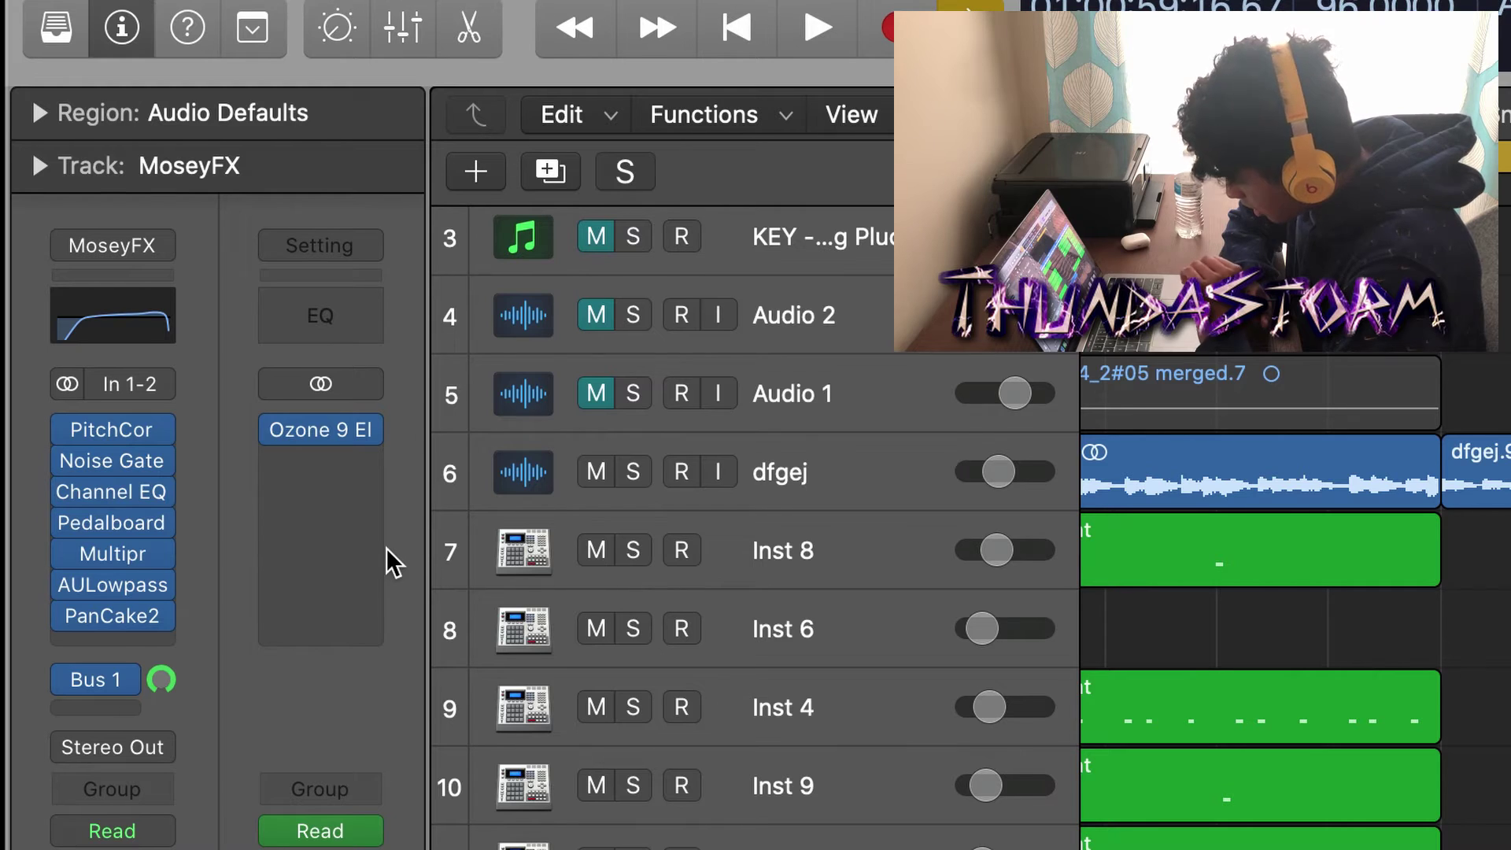
pyautogui.click(103, 620)
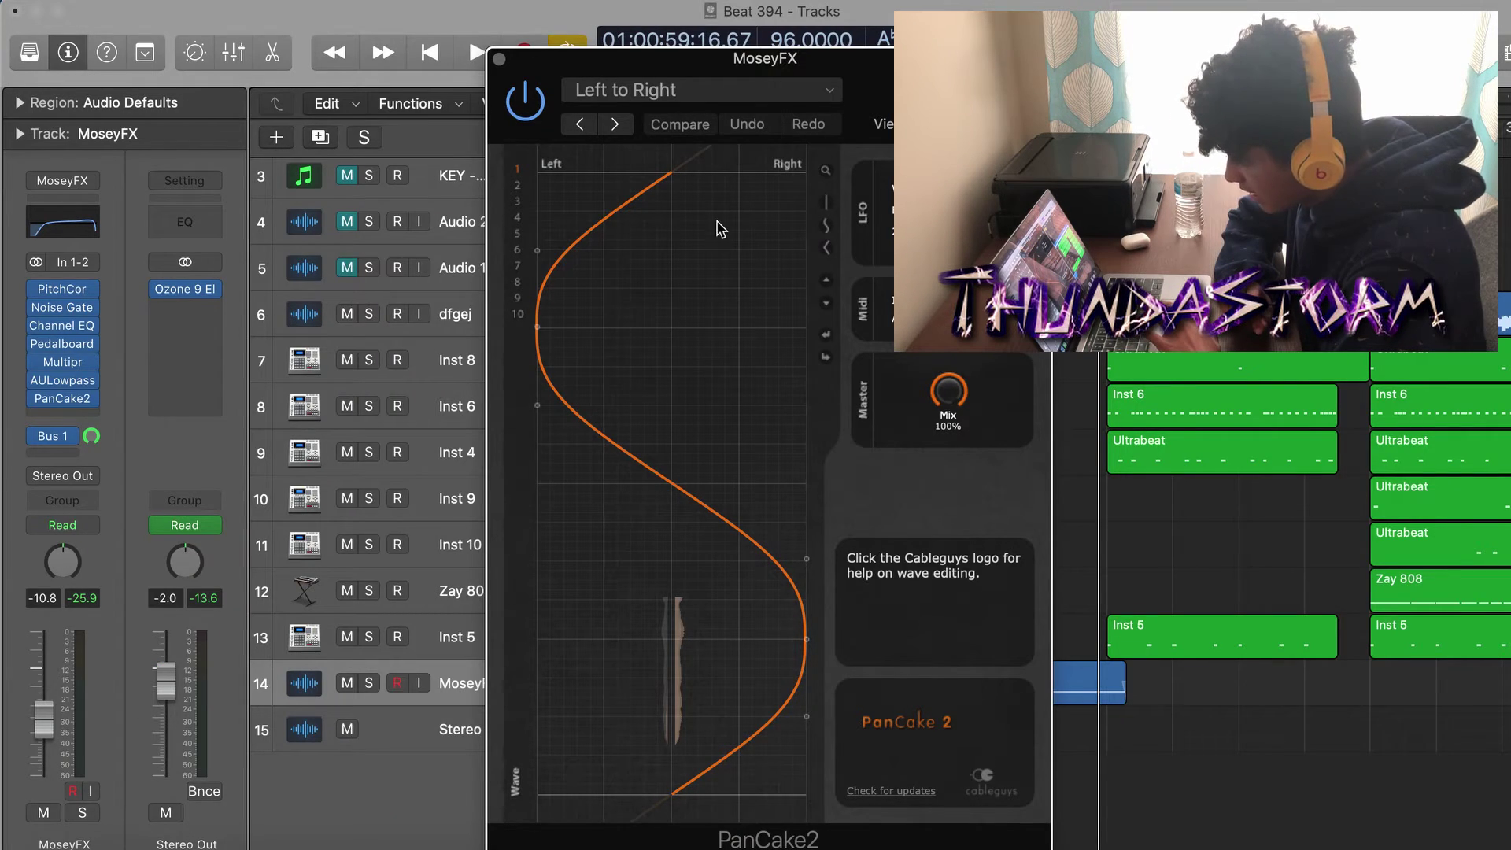